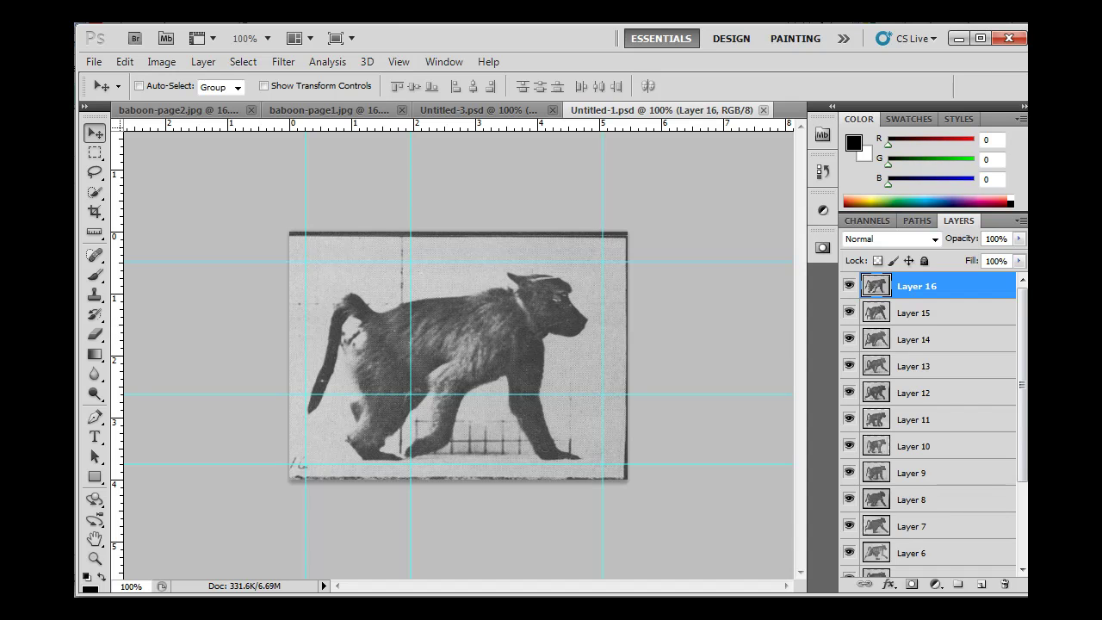
Step: Show the Animation (Frames) panel below the canvas from the Window menu
mouse_move(1023, 307)
left_mouse_down()
mouse_move(1024, 396)
mouse_move(1025, 307)
left_mouse_up()
left_click(446, 62)
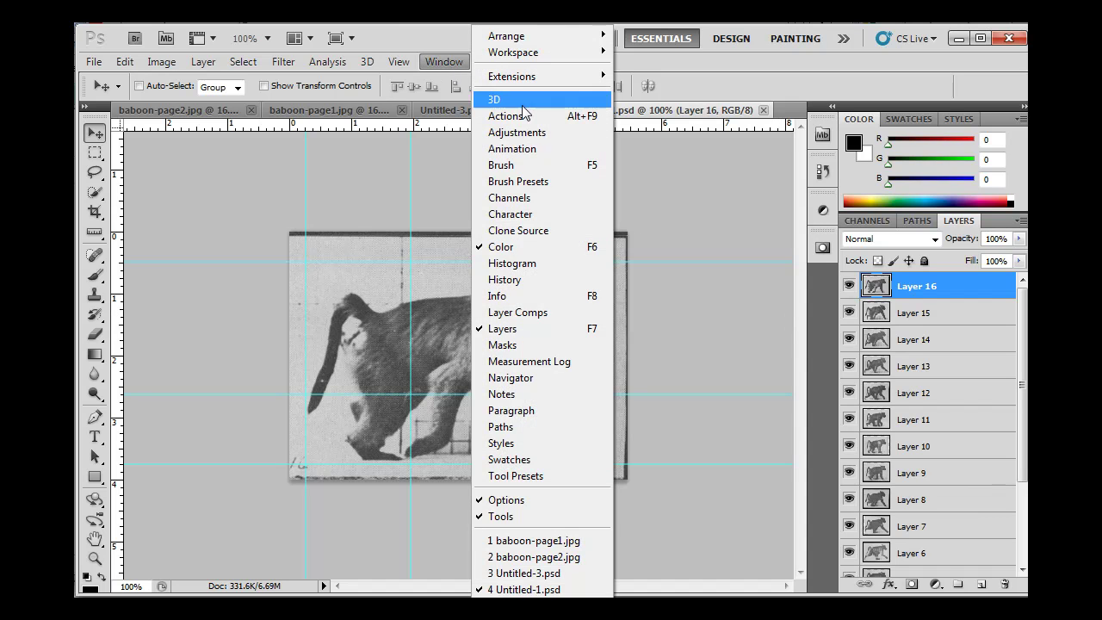
left_click(524, 148)
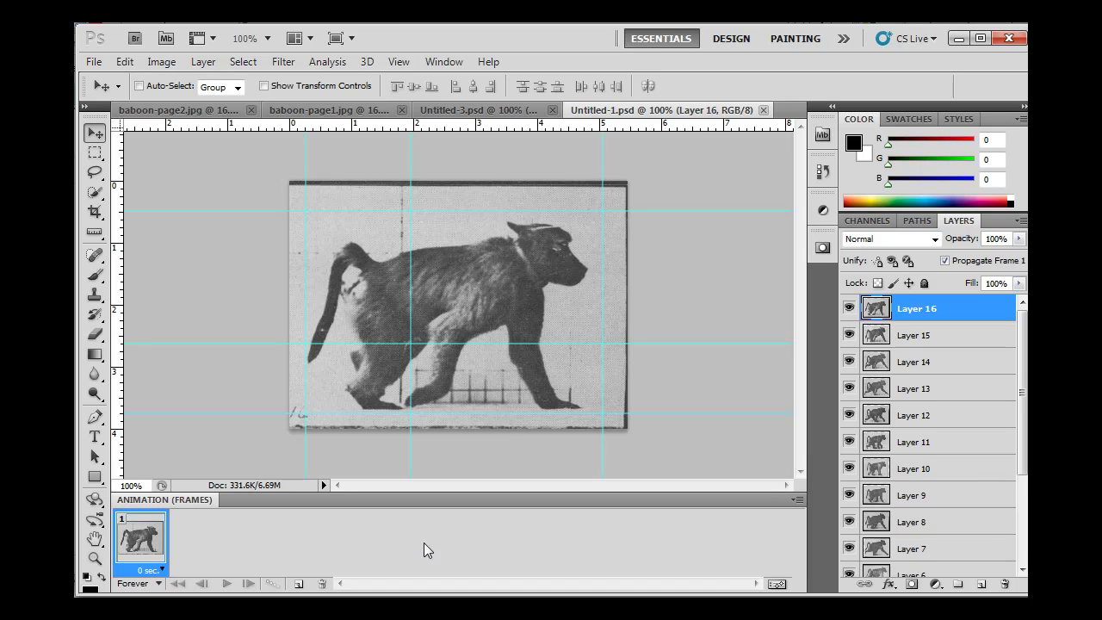
scroll(971, 474, "down", 3)
scroll(970, 465, "up", 3)
Step: Use Make Frames From Layers to build 16 frames, then play and stop to preview the walk
left_click(799, 499)
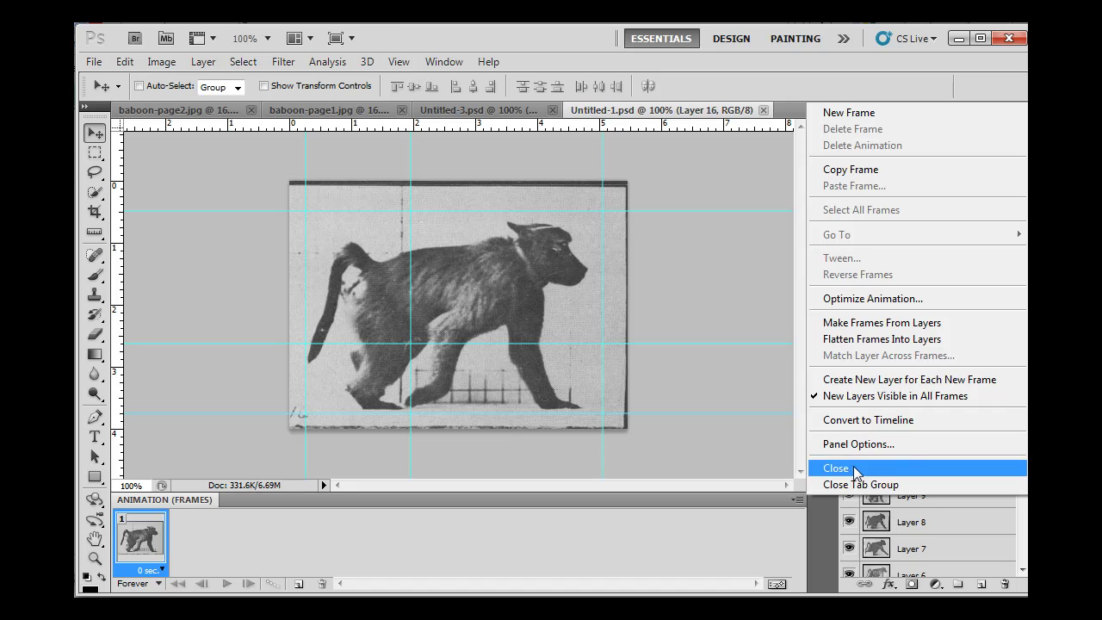
left_click(881, 322)
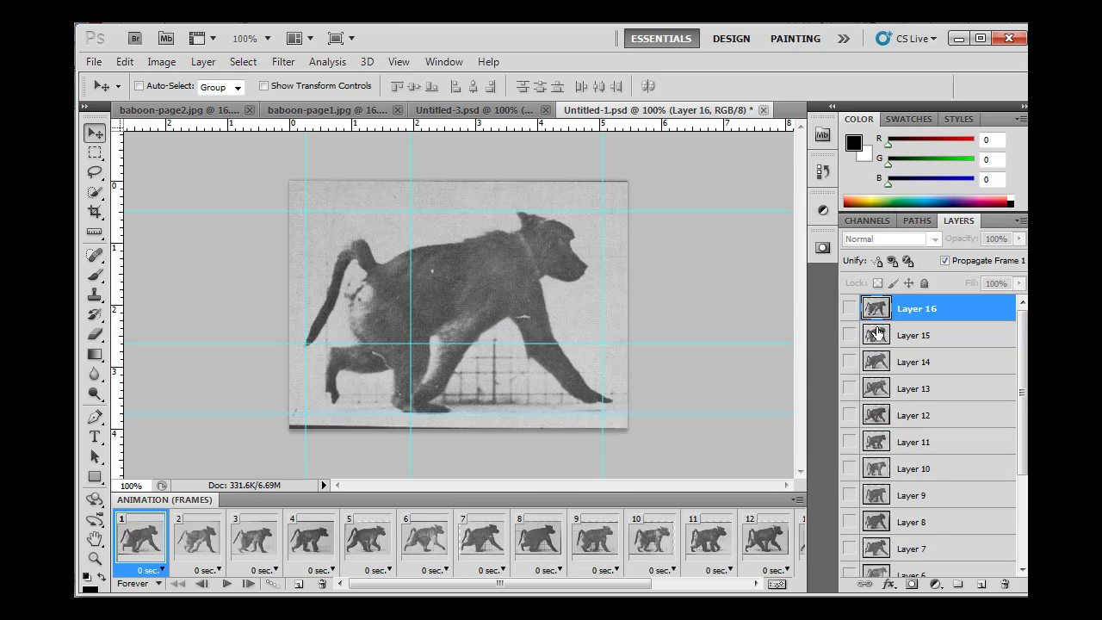
left_click_drag(392, 585, 457, 583)
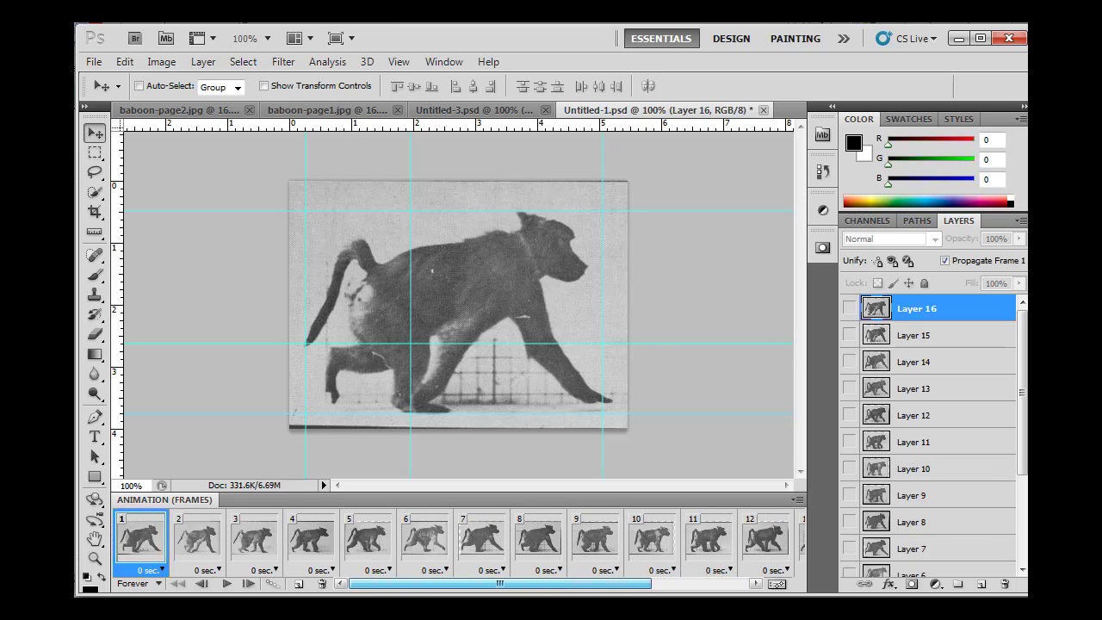
left_click(227, 586)
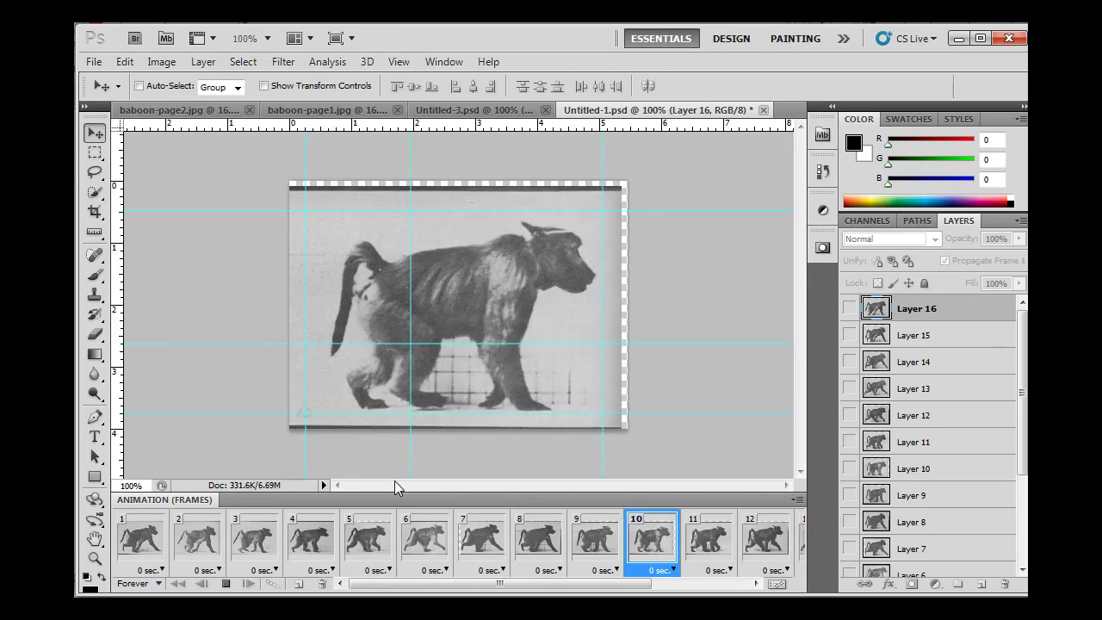
left_click(224, 584)
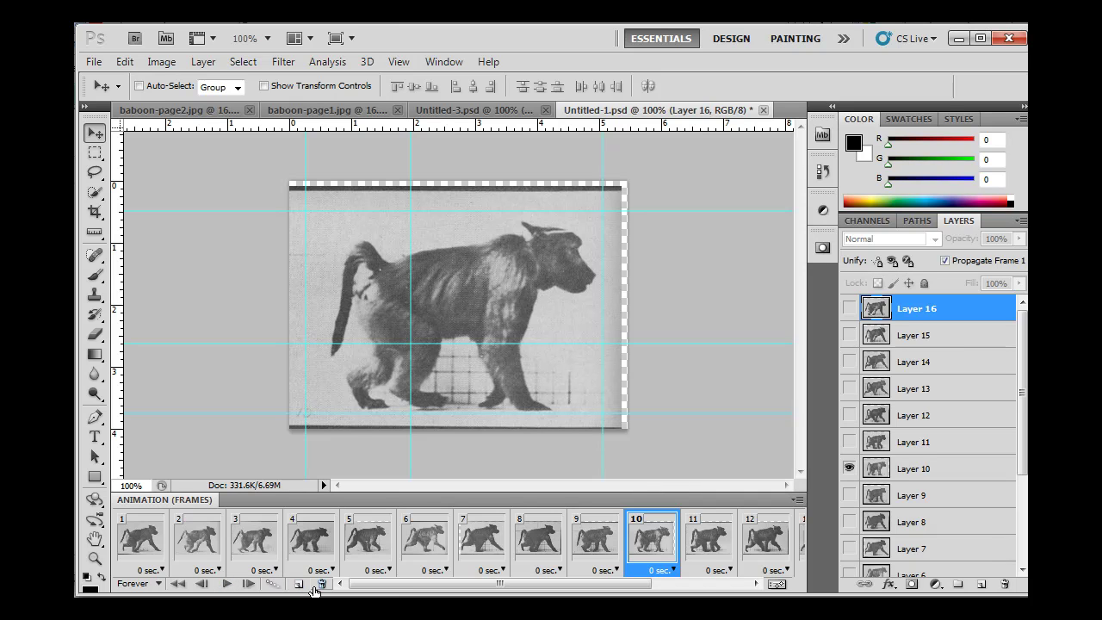
Step: Check the loop options, cancel the custom Other… count, and keep looping Forever
left_click(156, 585)
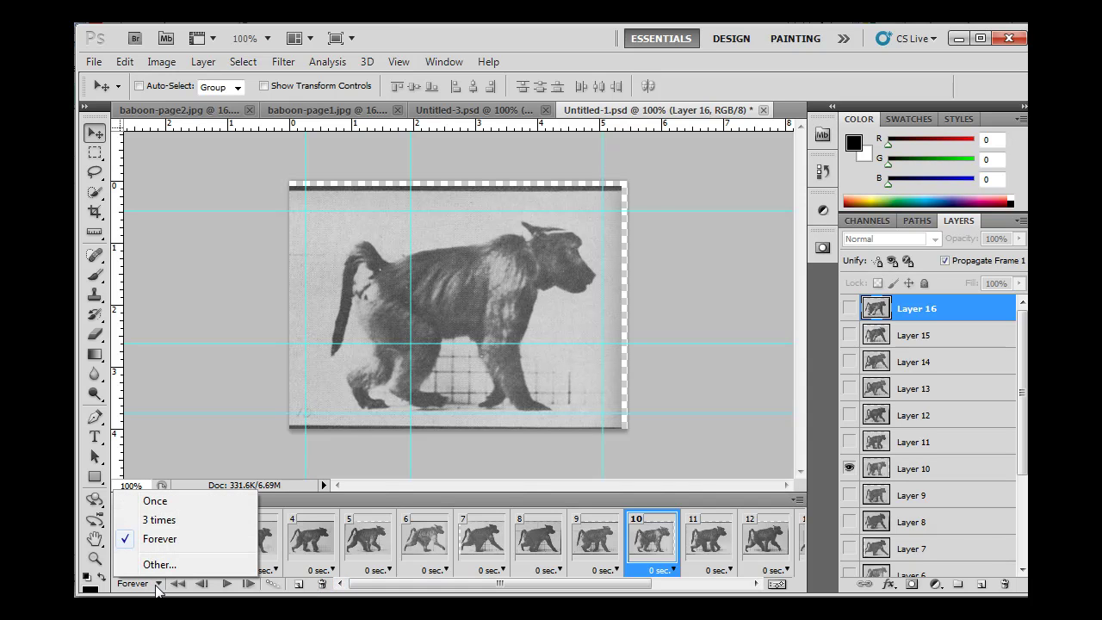
left_click(160, 564)
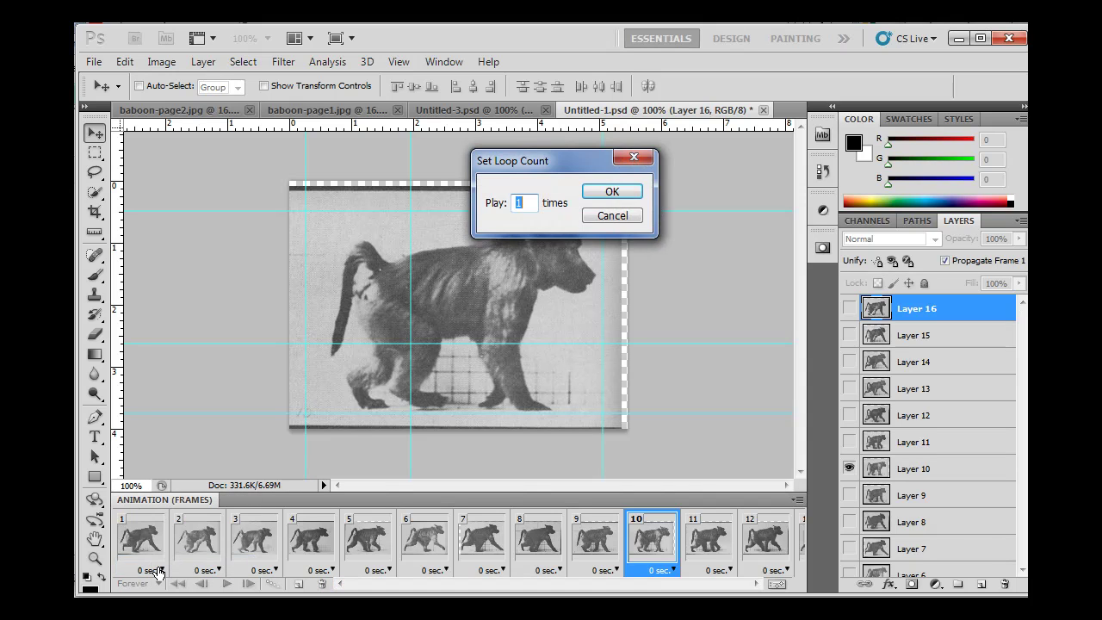
left_click(630, 222)
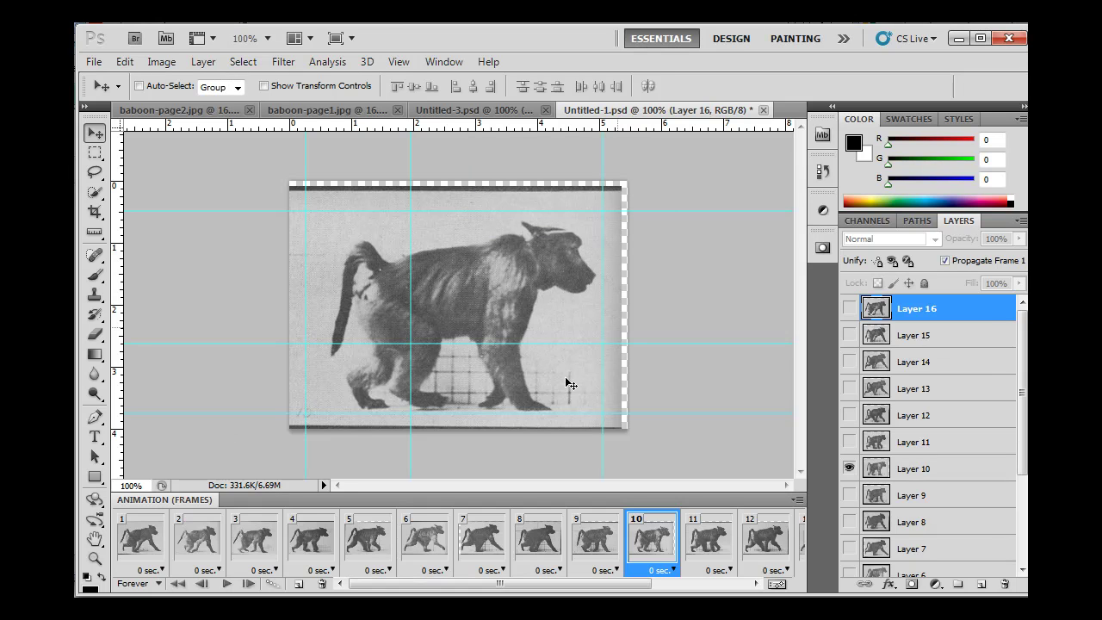
left_click(152, 587)
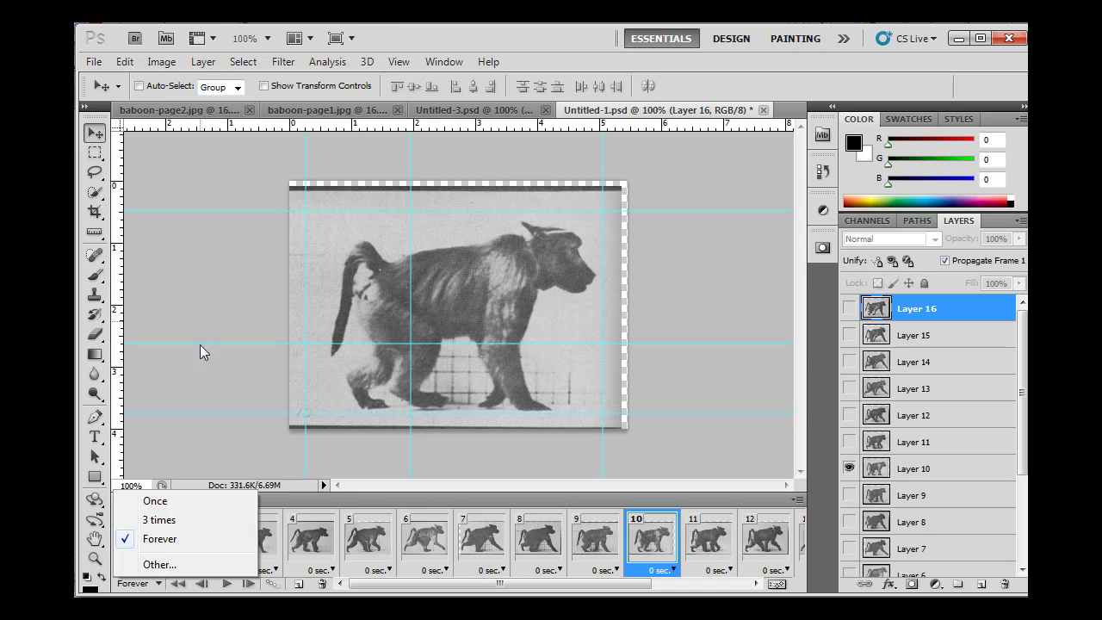
left_click(207, 375)
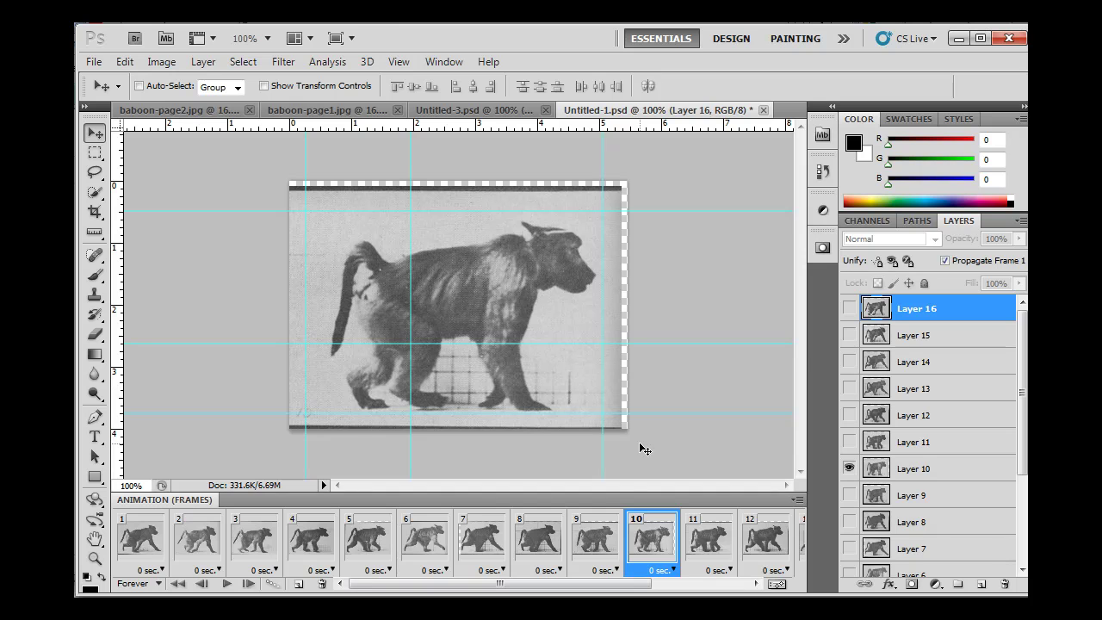
left_click_drag(561, 589, 708, 445)
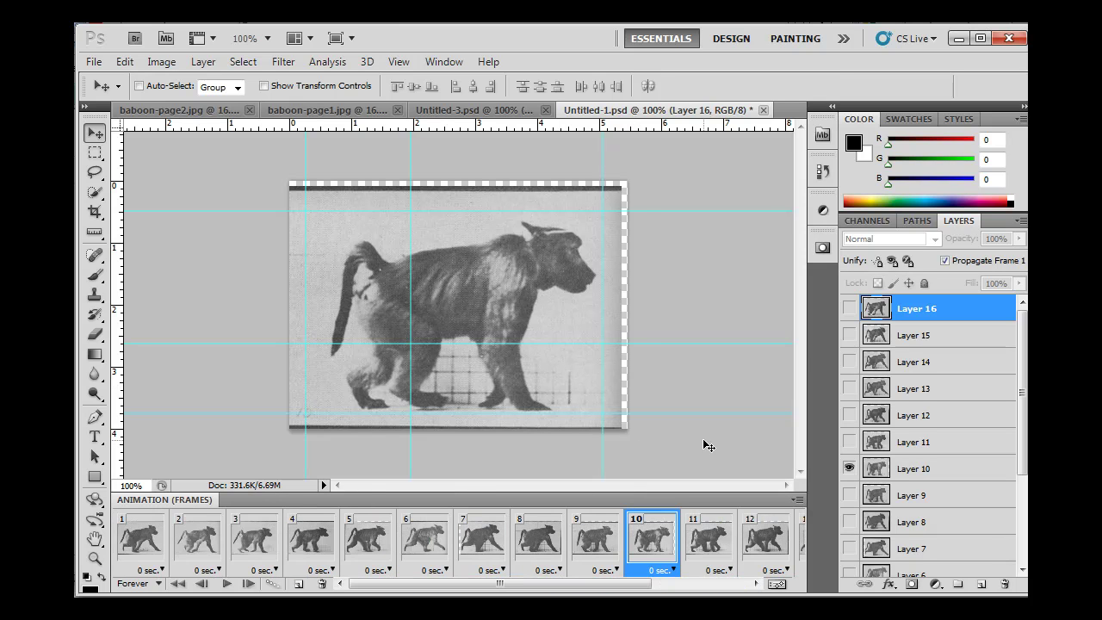
Step: Set frames 1 through 8 each to a 0.1 second delay
left_click(161, 571)
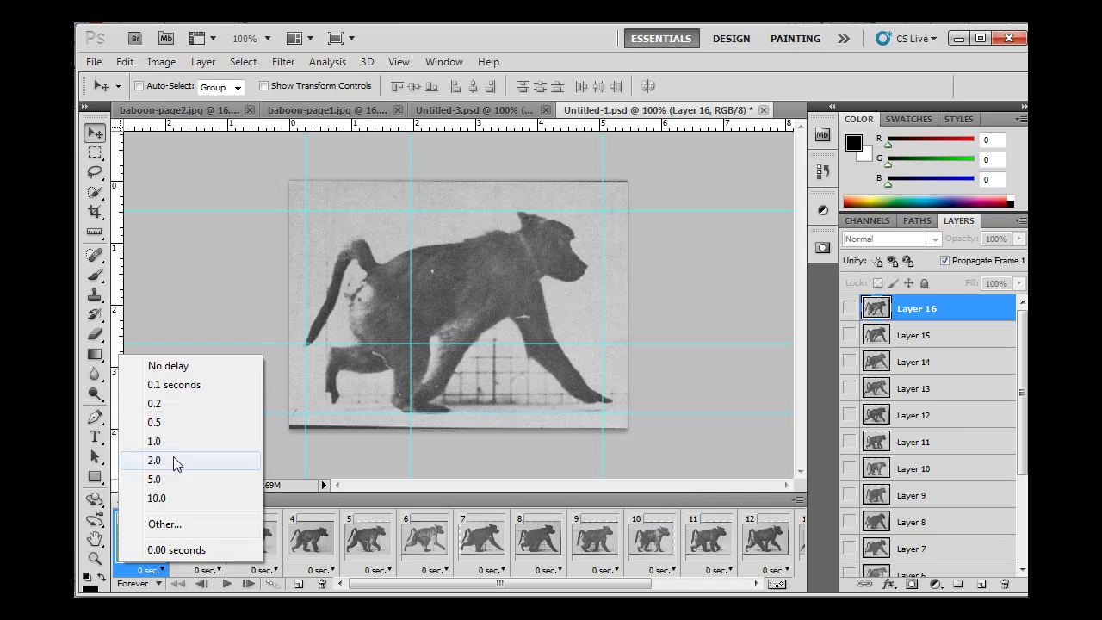
left_click(173, 385)
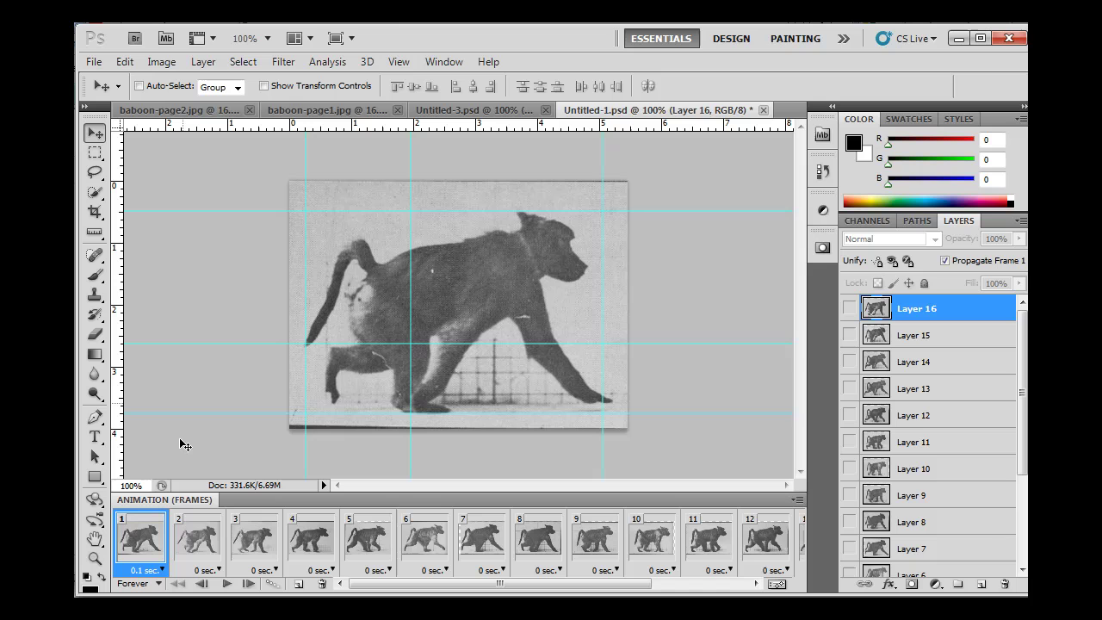
left_click(217, 572)
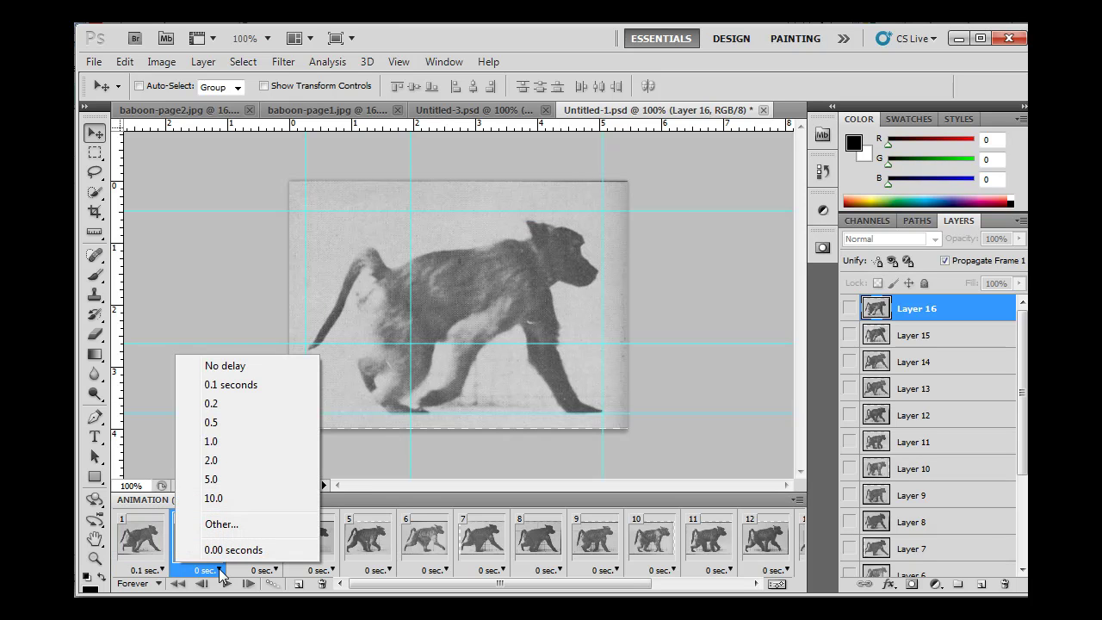
left_click(235, 389)
left_click(280, 575)
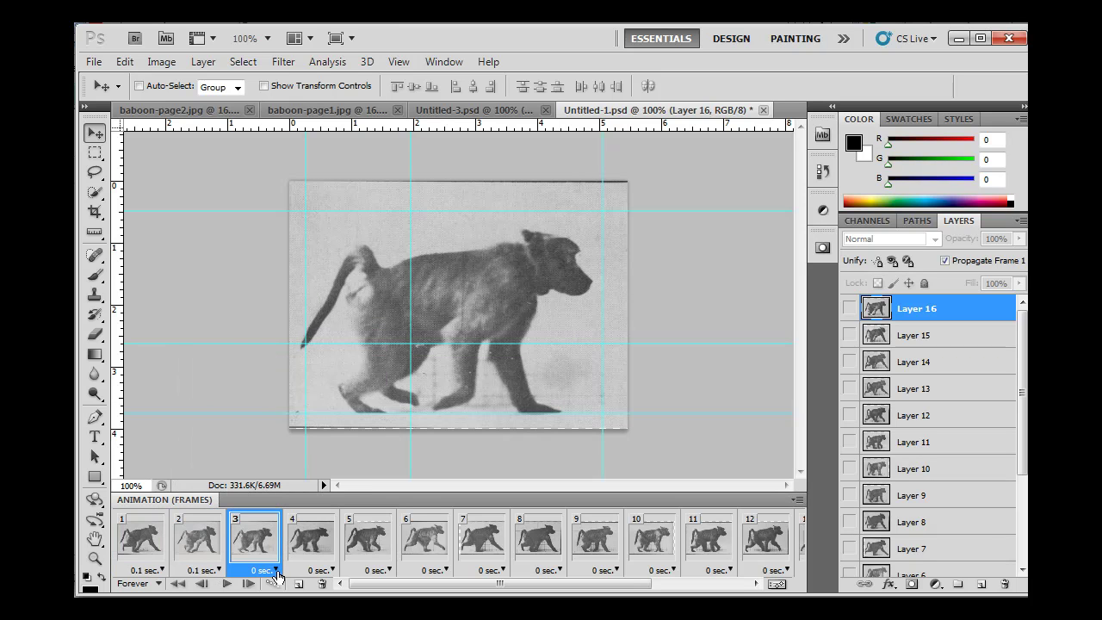
left_click(275, 570)
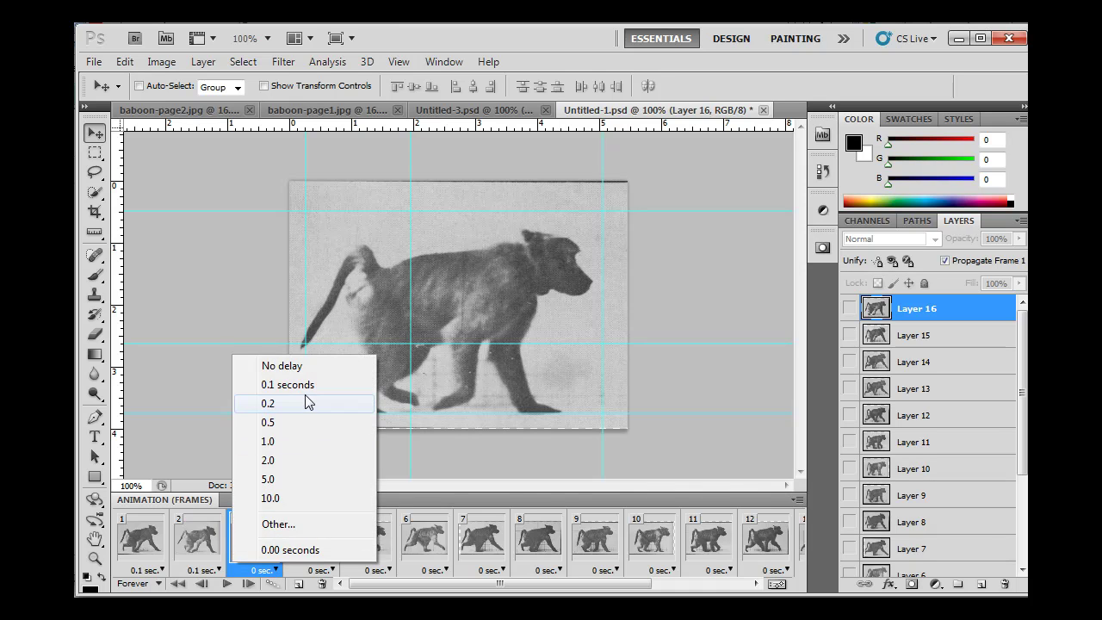
left_click(305, 386)
left_click(333, 573)
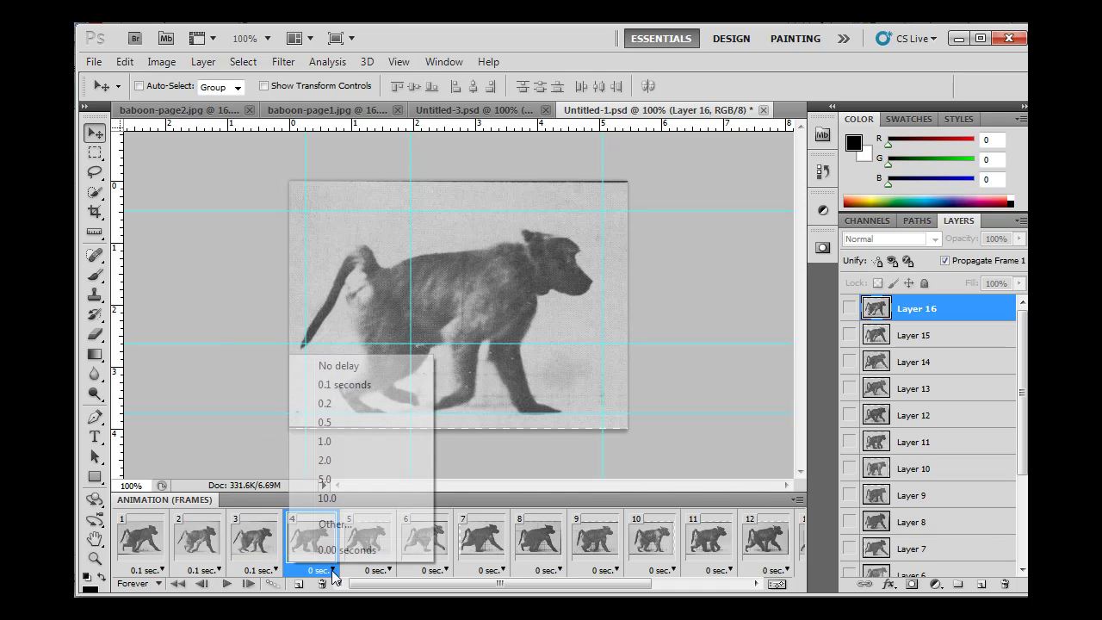
left_click(357, 386)
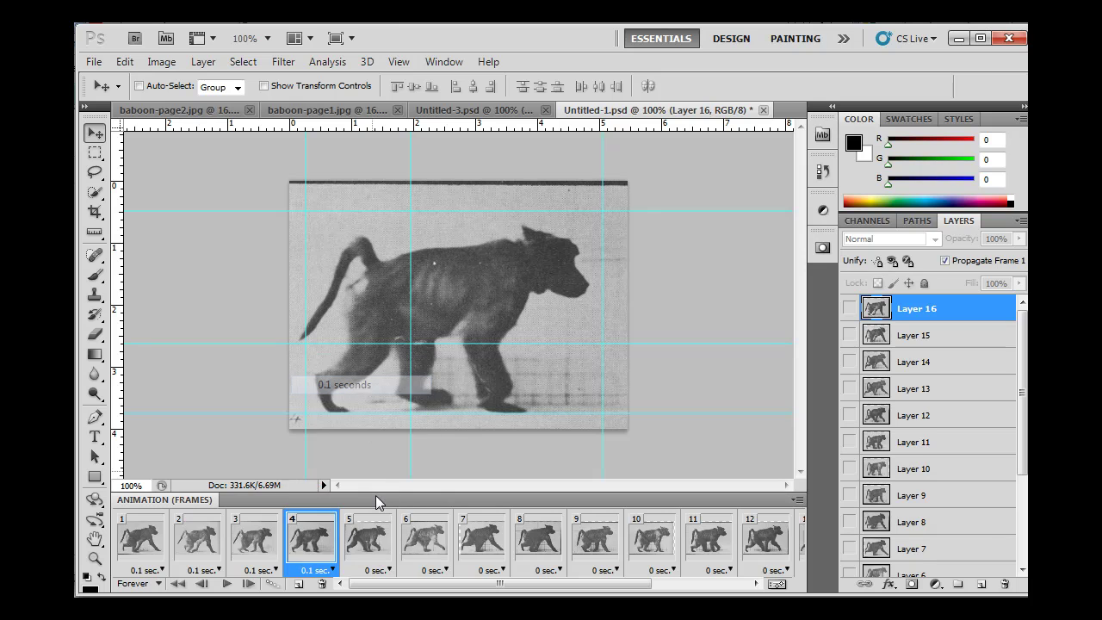
left_click(387, 571)
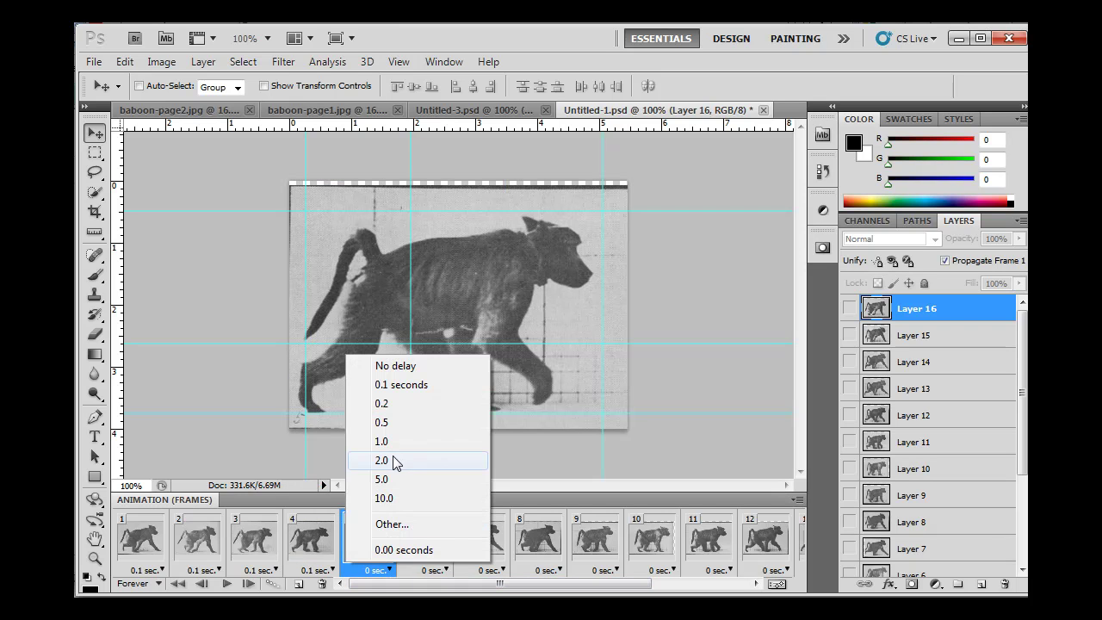
left_click(405, 387)
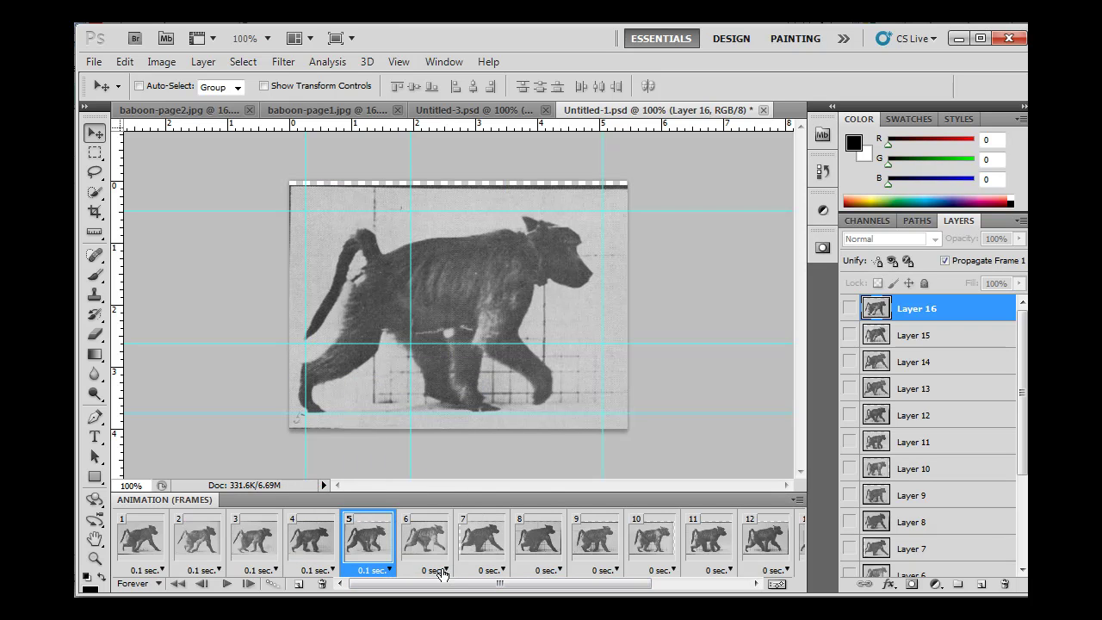
left_click(441, 572)
left_click(456, 388)
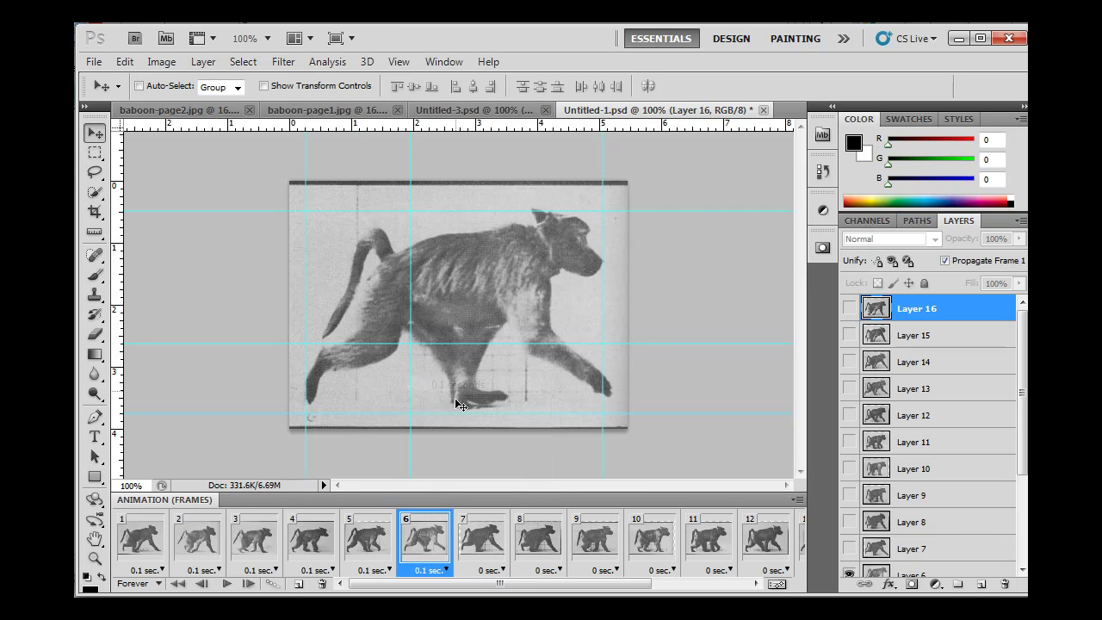
left_click(491, 571)
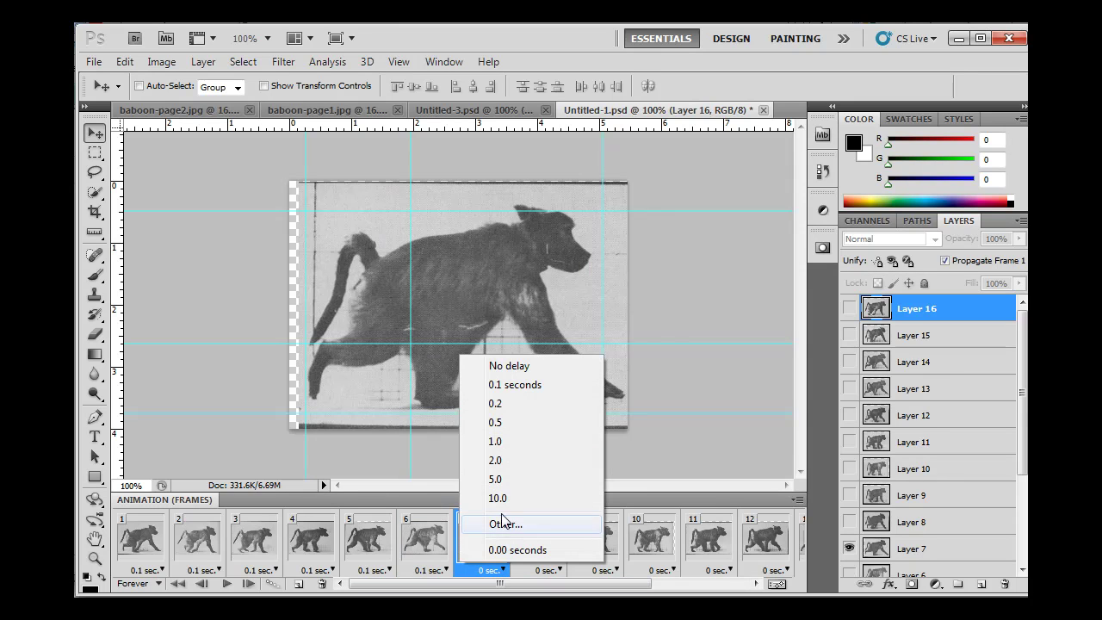
left_click(517, 385)
left_click(560, 571)
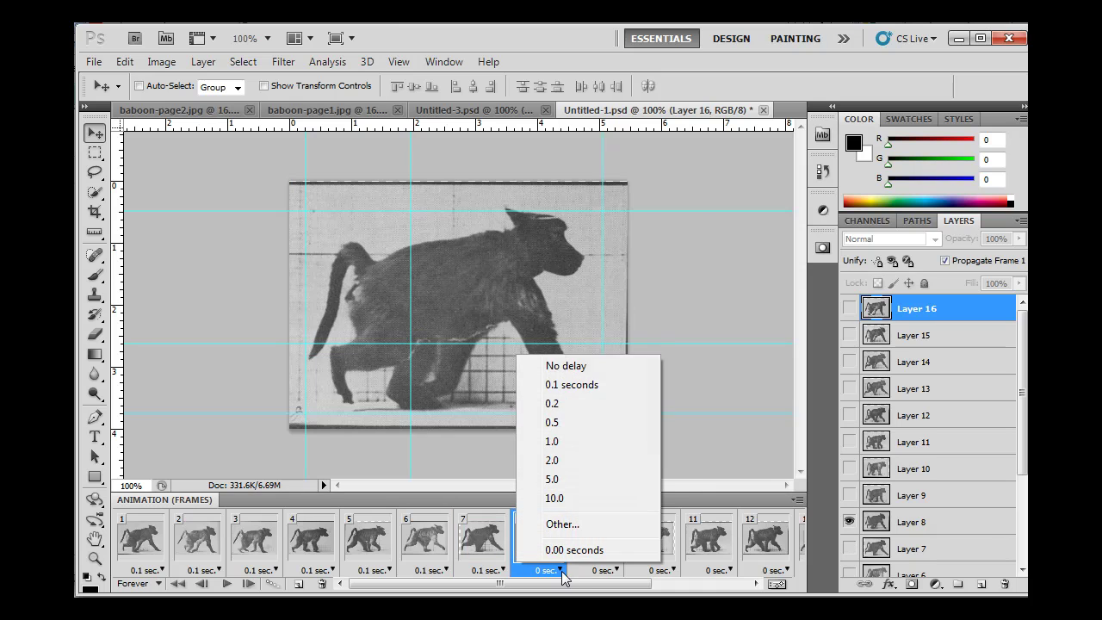
left_click(582, 385)
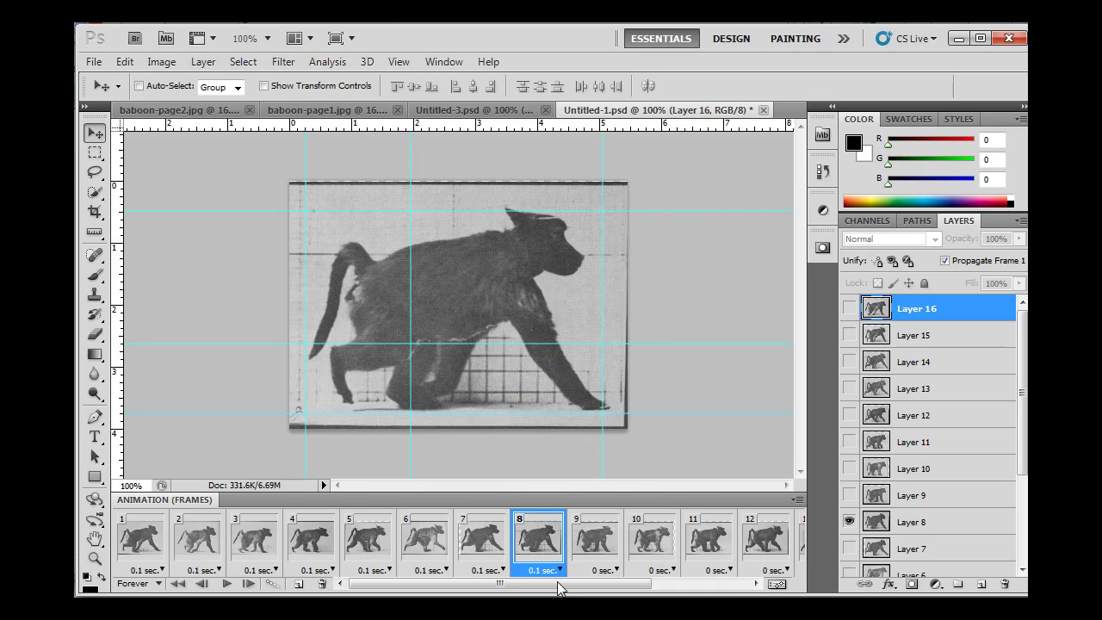
Step: Set frames 9 through 16 each to a 0.1 second delay
left_click(605, 570)
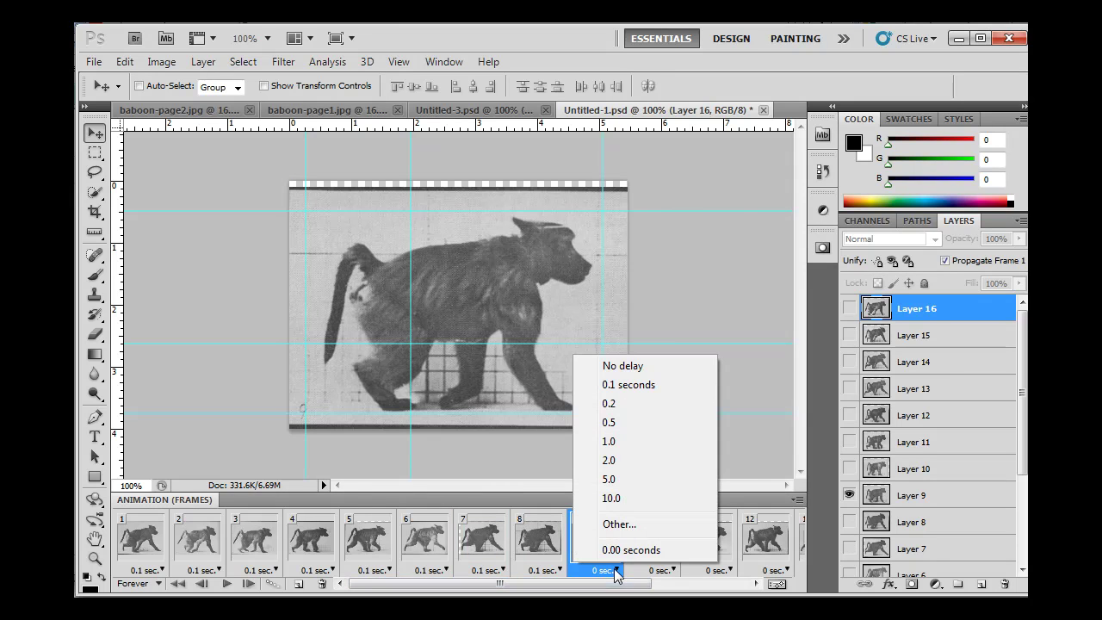
left_click(628, 384)
left_click(667, 570)
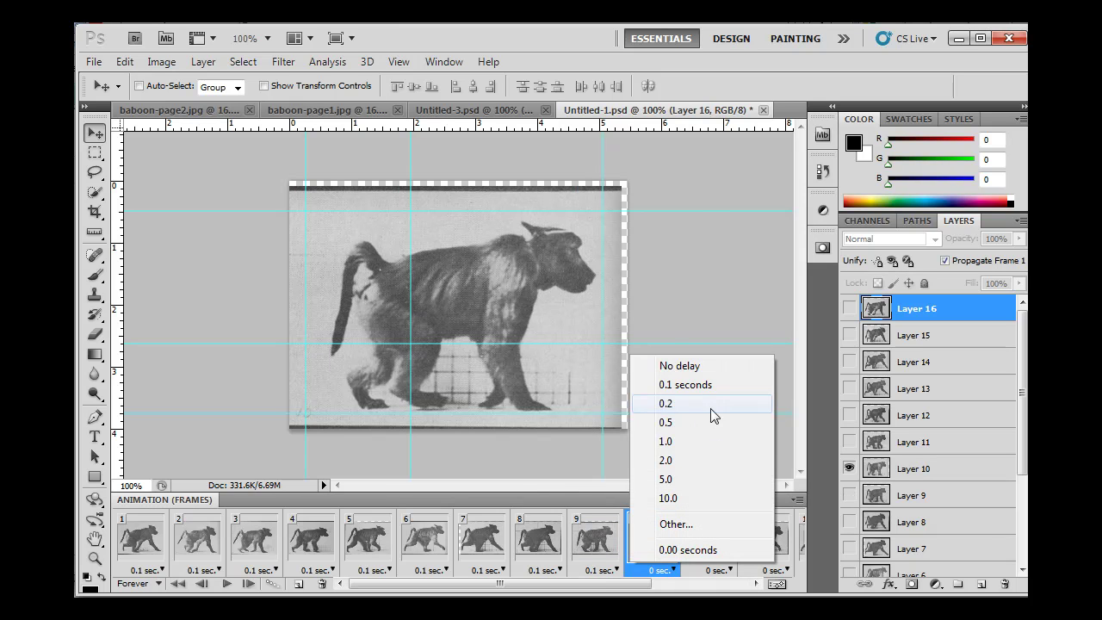
left_click(712, 385)
left_click_drag(626, 586, 723, 586)
left_click(506, 551)
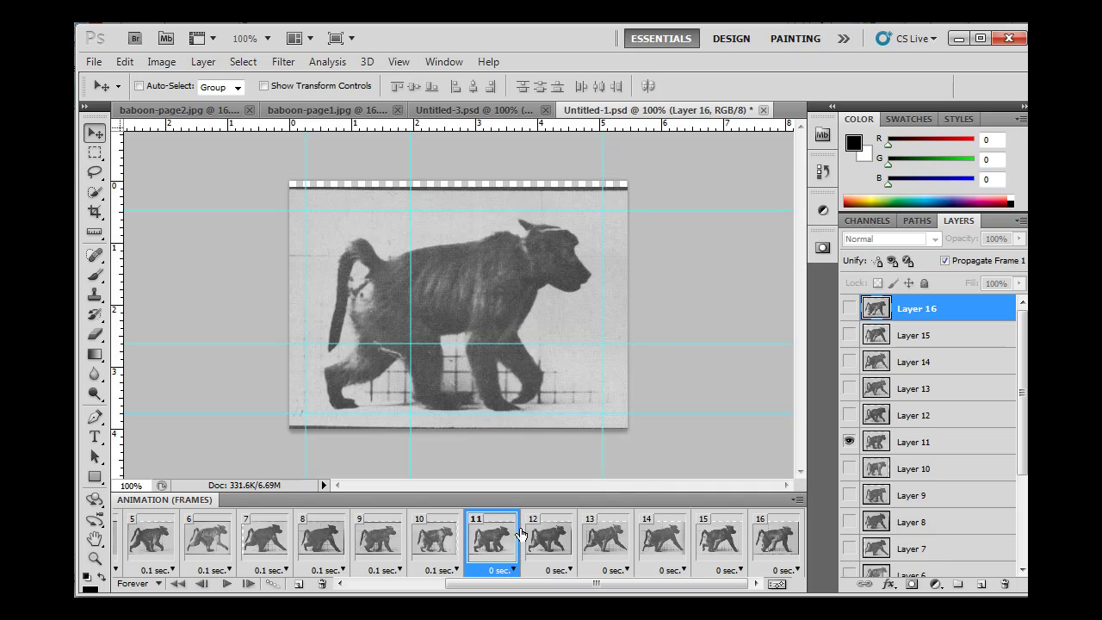
left_click(507, 570)
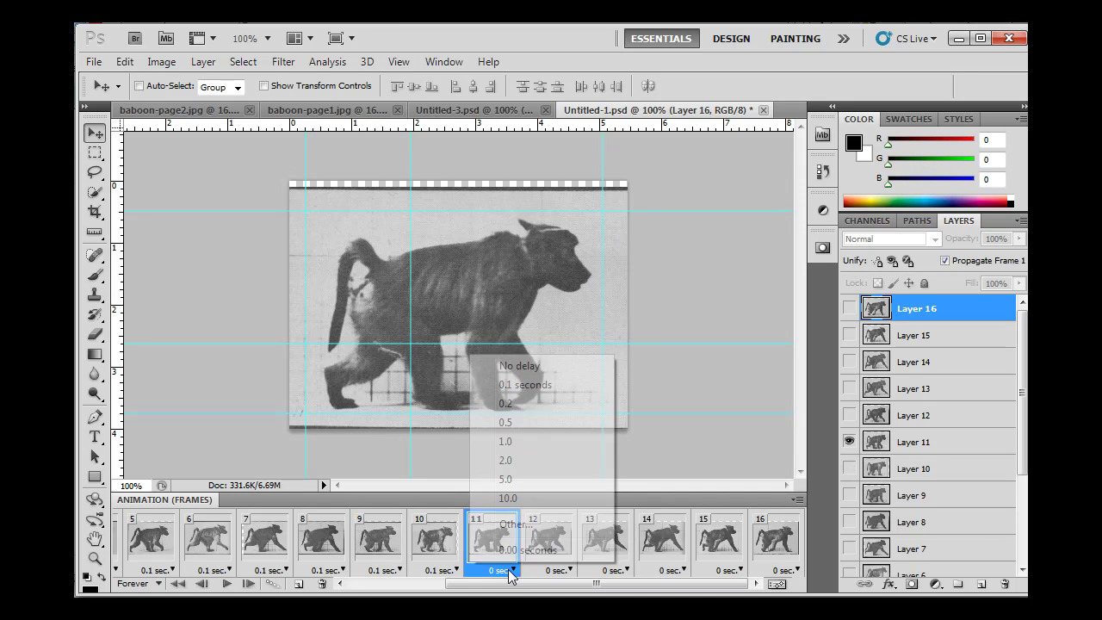
left_click(539, 384)
left_click(568, 572)
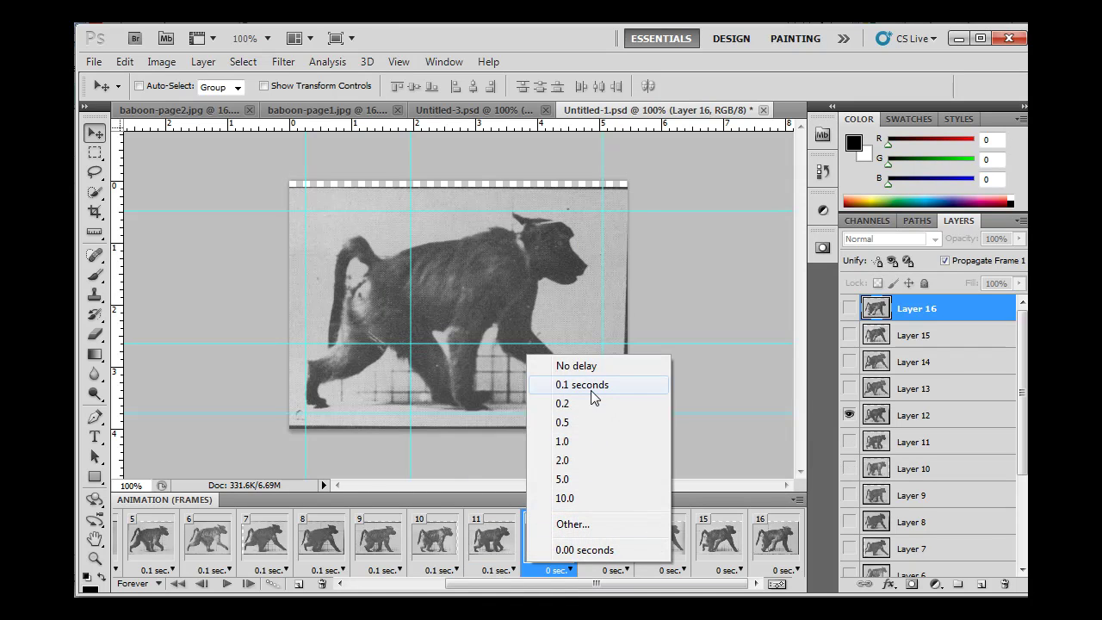
left_click(593, 385)
left_click(614, 570)
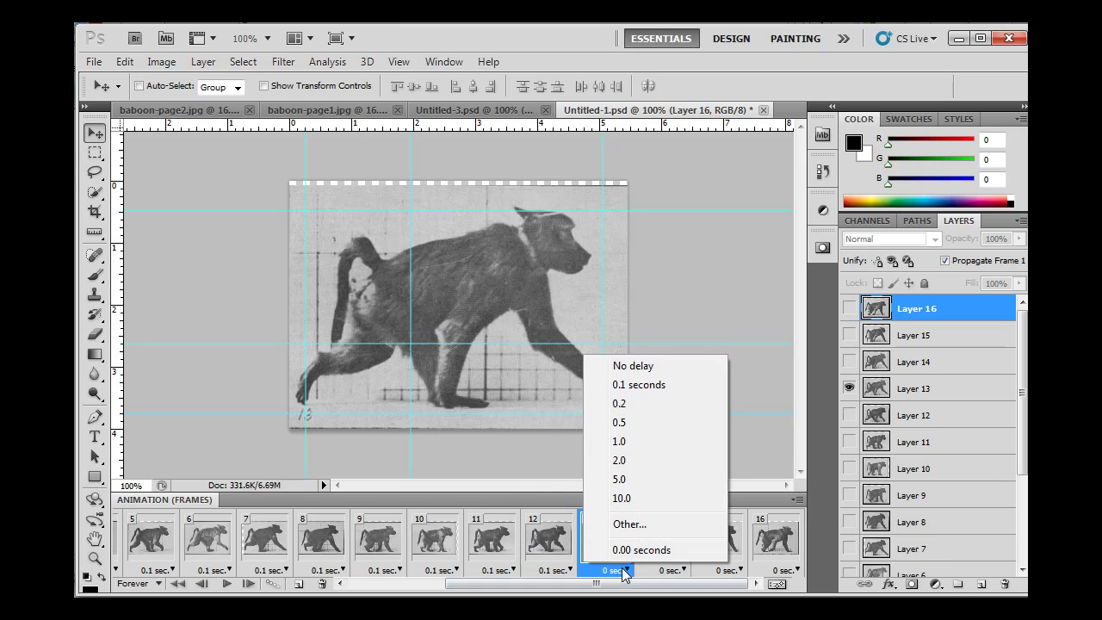
left_click(651, 388)
left_click(683, 570)
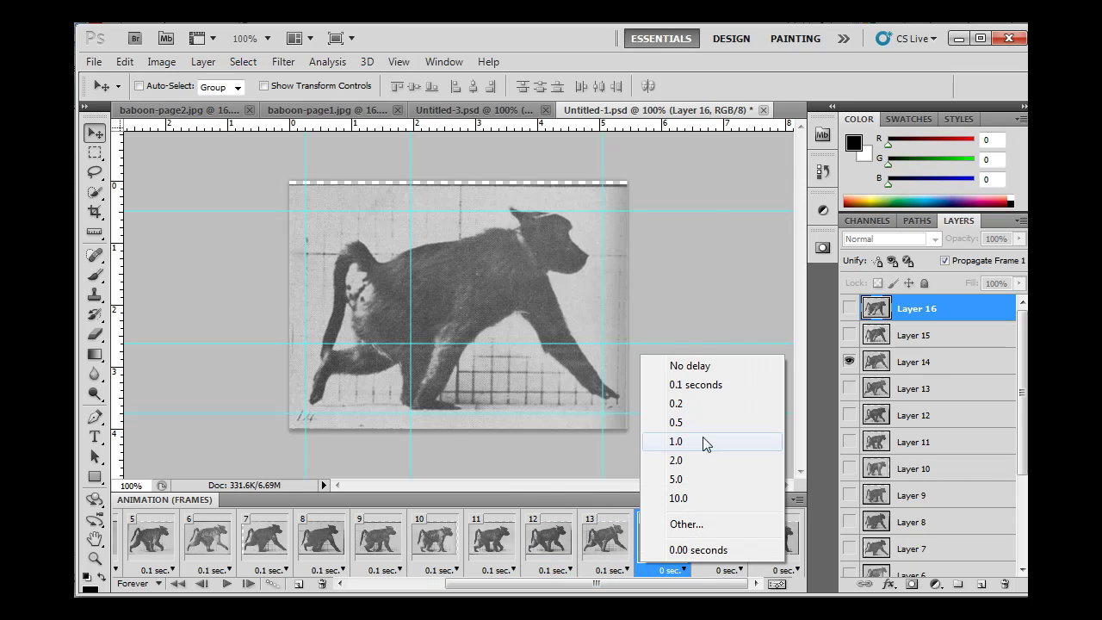
left_click(697, 384)
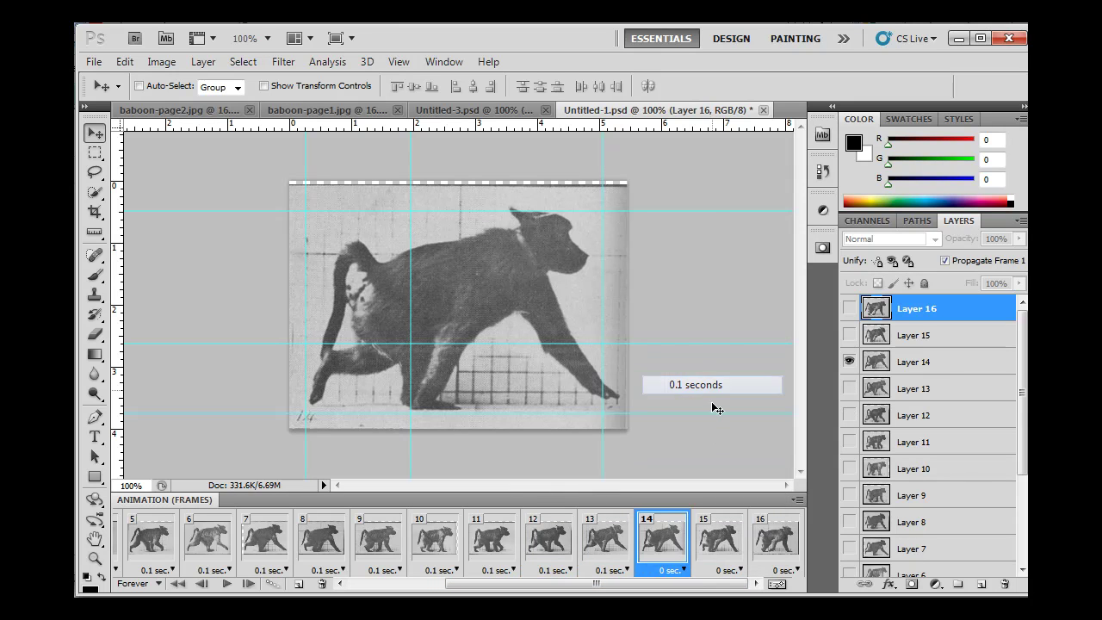
left_click(738, 569)
left_click(754, 384)
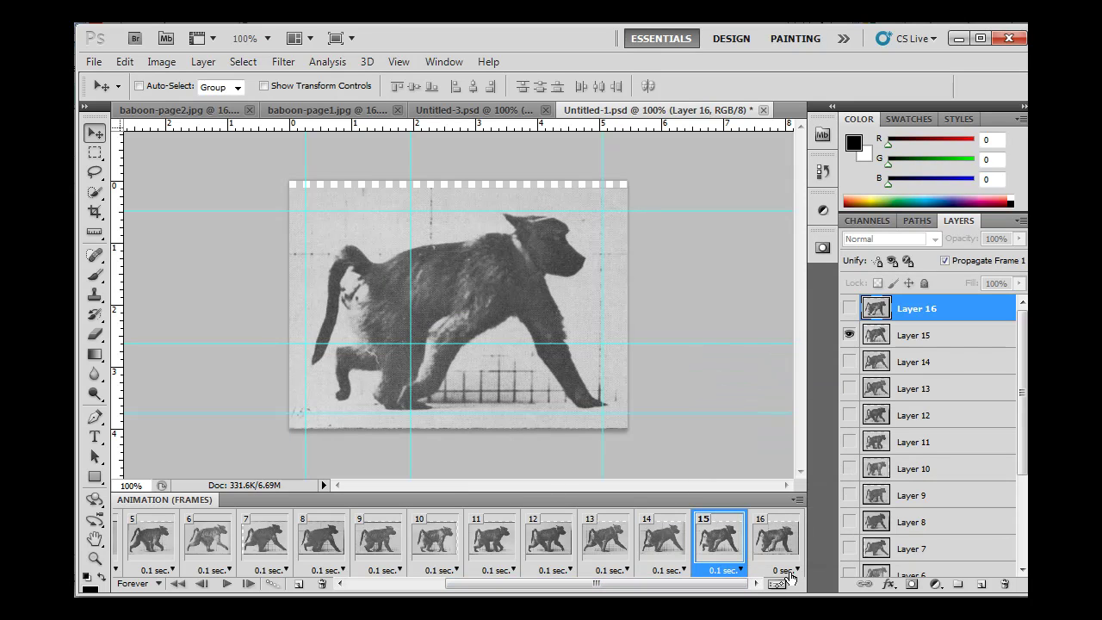
left_click(789, 572)
left_click(814, 386)
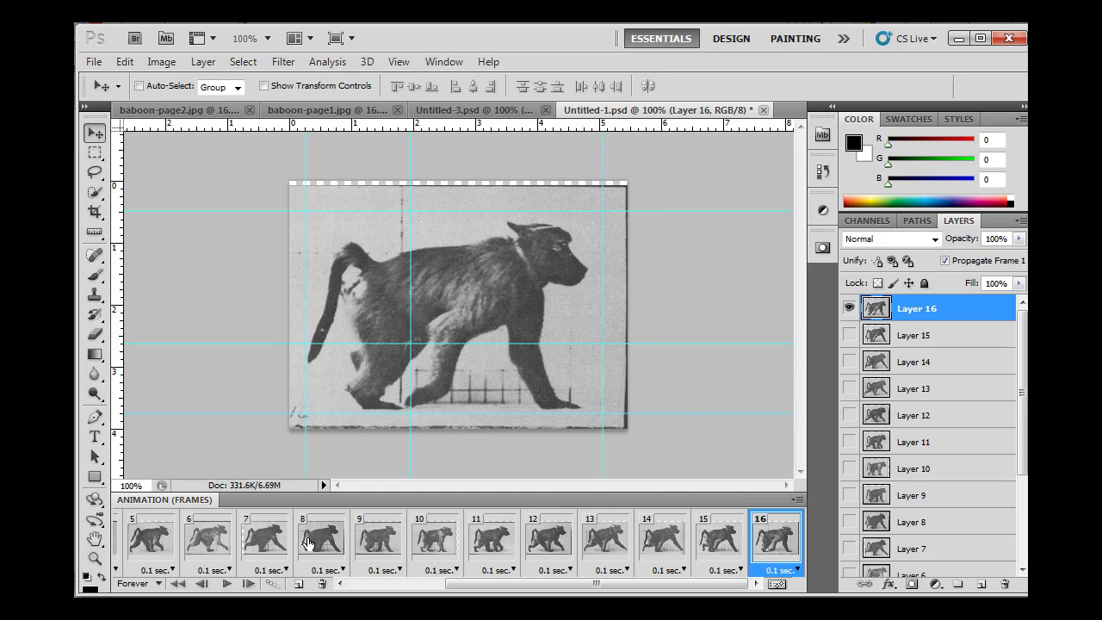
left_click(229, 584)
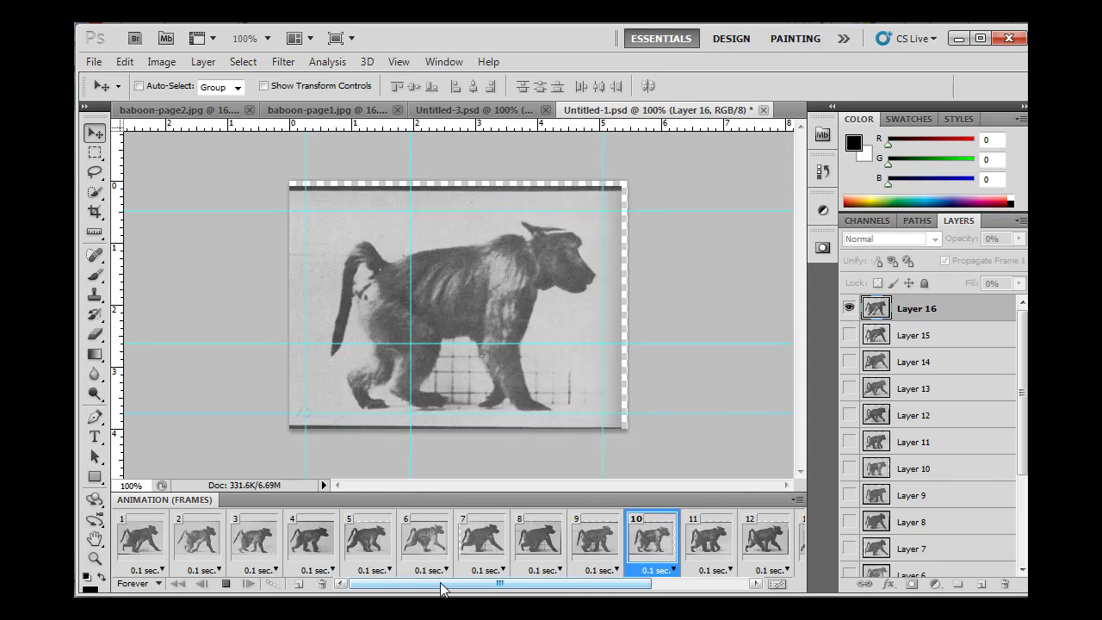
left_click(226, 585)
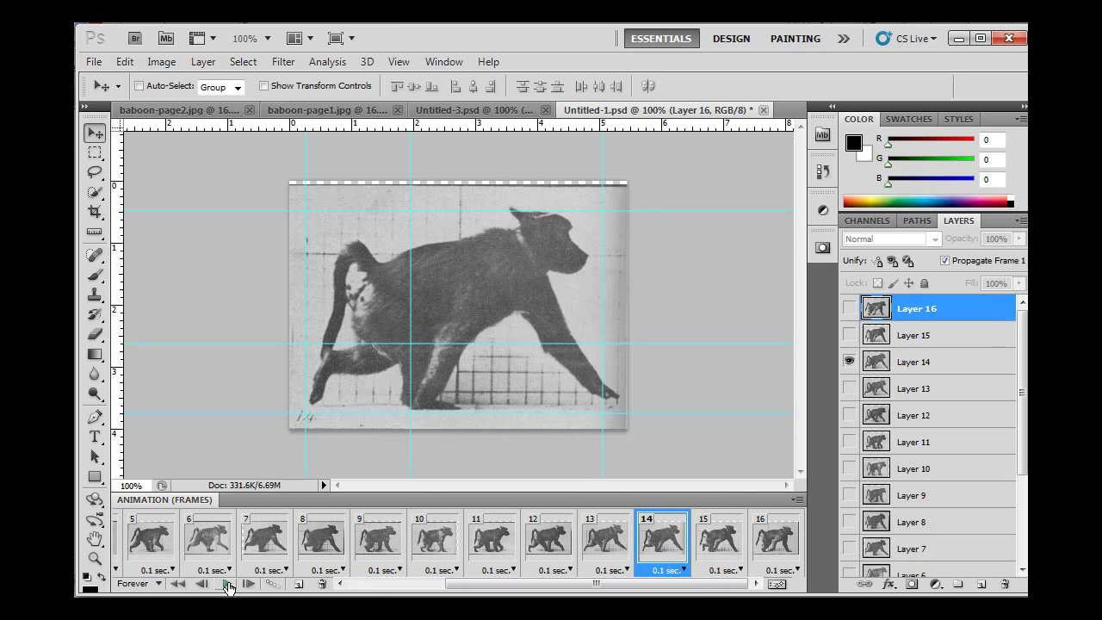
Step: Dismiss the pasteboard colour menu unchanged and toggle Layer 16's visibility
right_click(677, 277)
left_click(698, 369)
left_click_drag(1019, 387, 1000, 241)
left_click(849, 308)
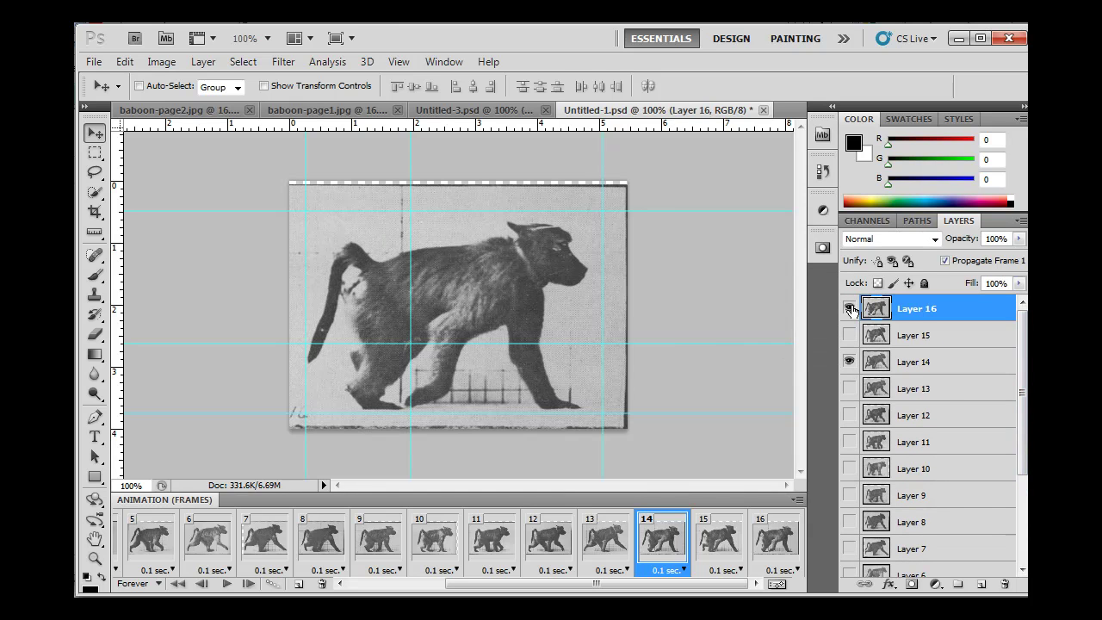
left_click(850, 309)
left_click(850, 308)
Step: Turn on Layer 1, show Layer 14, hide Layers 15 and 16, and select Layer 14
mouse_move(1019, 365)
left_mouse_down()
mouse_move(1016, 465)
mouse_move(1021, 358)
left_mouse_up()
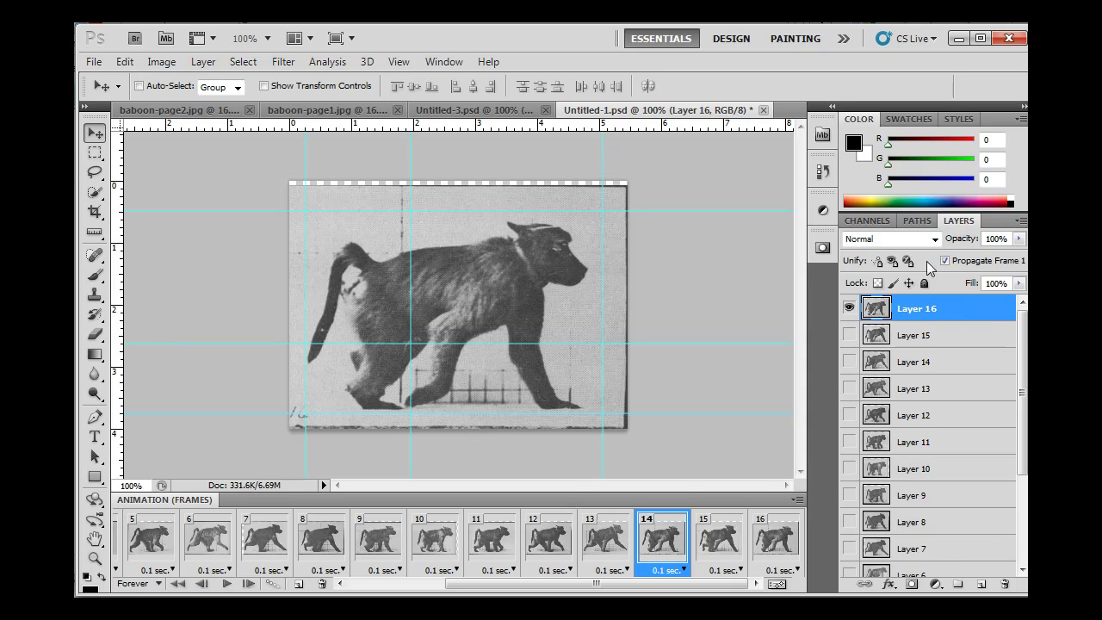
scroll(930, 448, "down", 5)
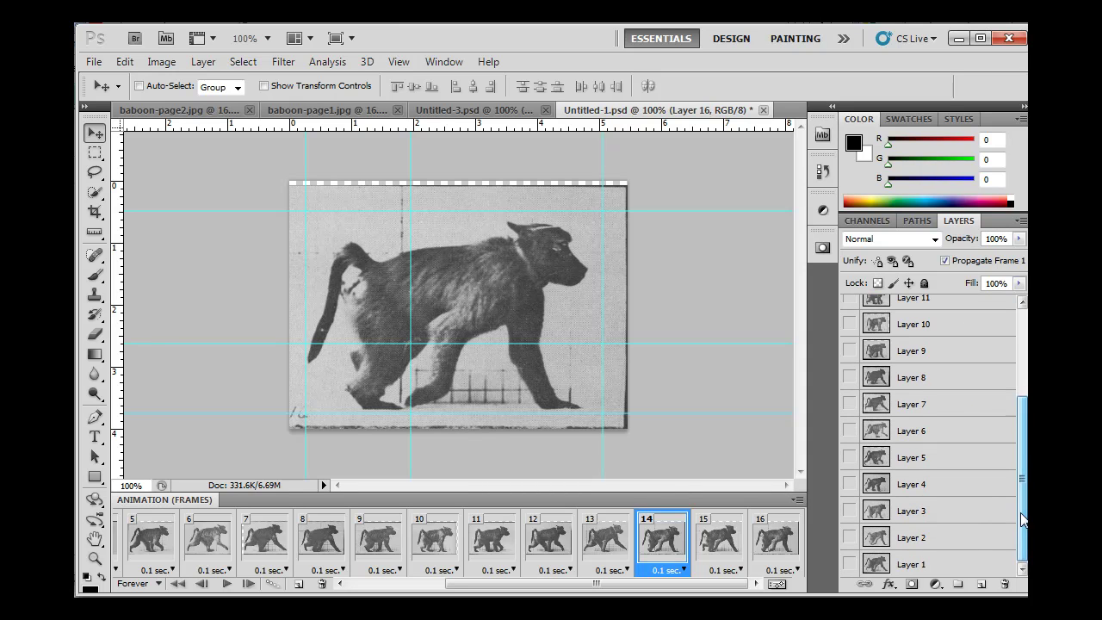
left_click(849, 564)
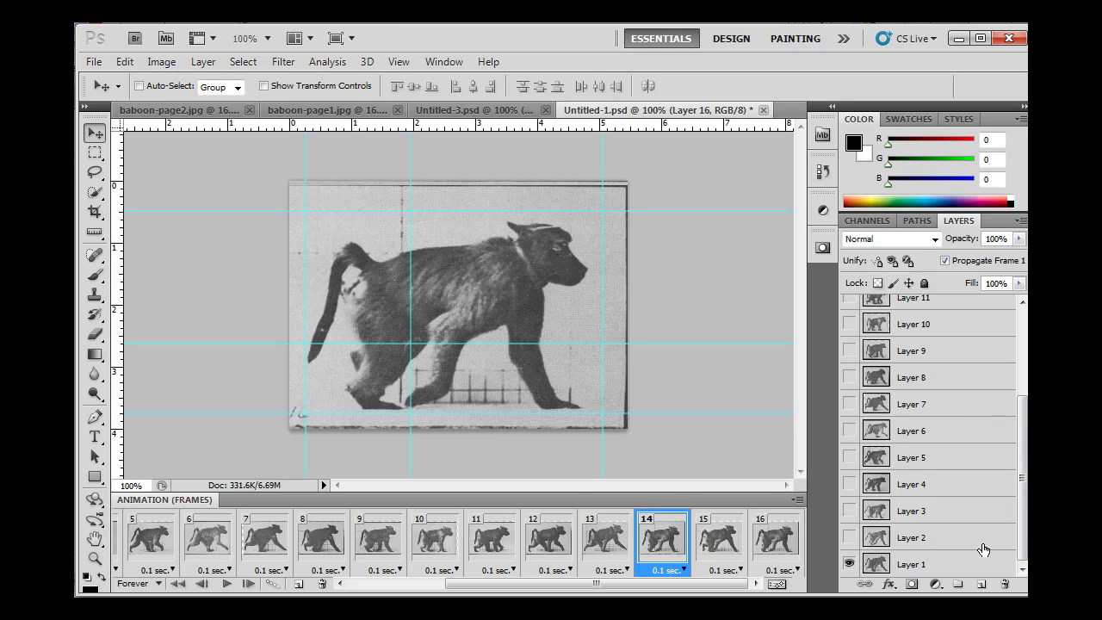
left_click_drag(1022, 541, 1023, 454)
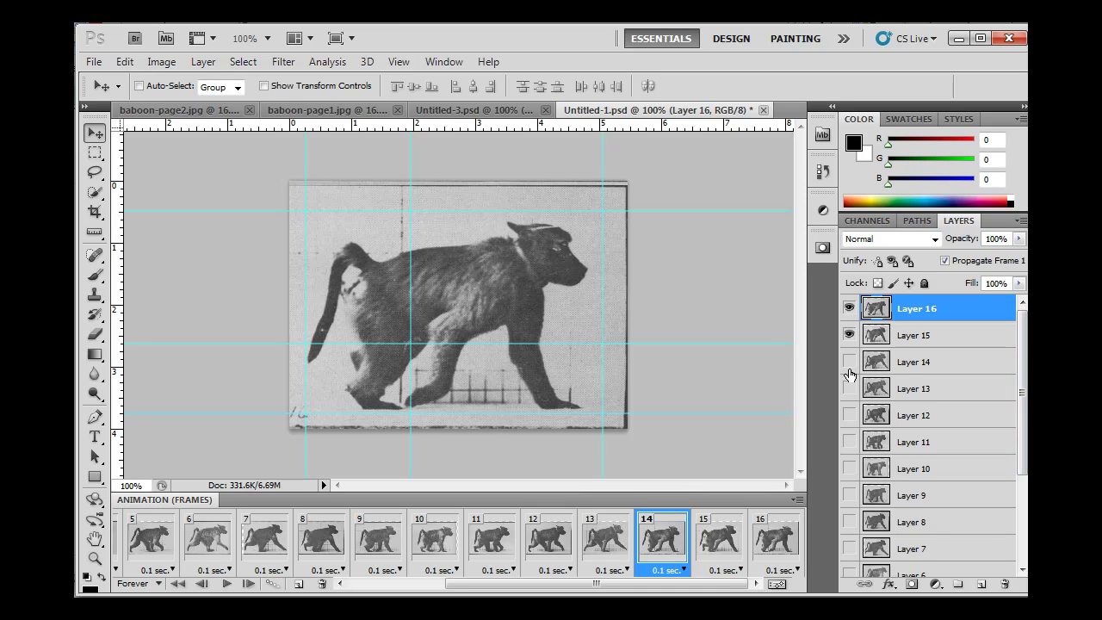
left_click(850, 361)
left_click(850, 308)
left_click(850, 335)
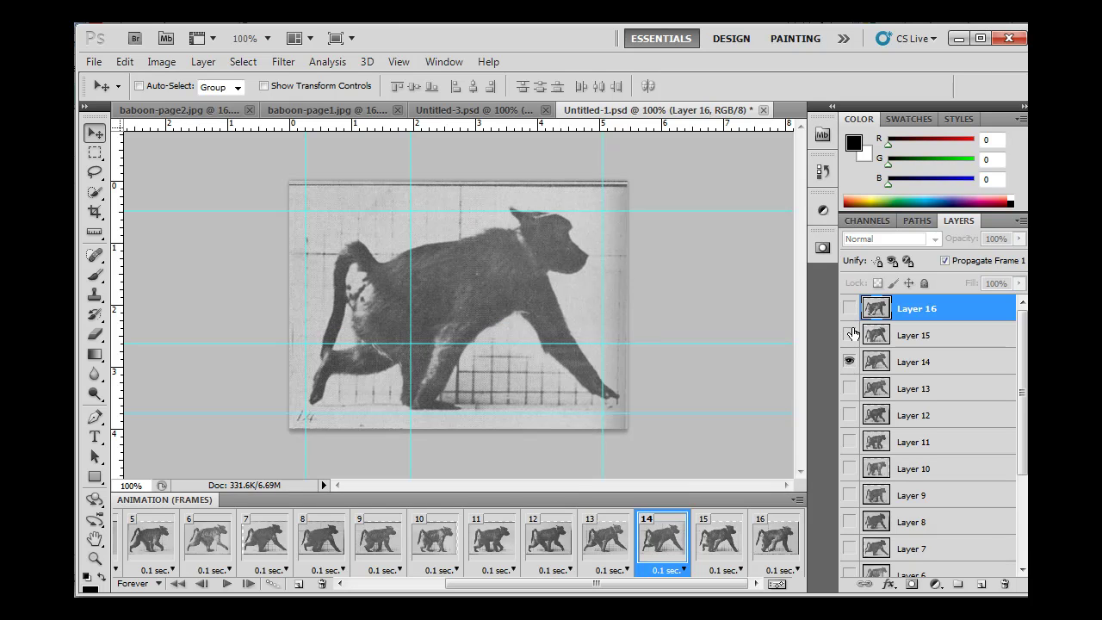
left_click(904, 362)
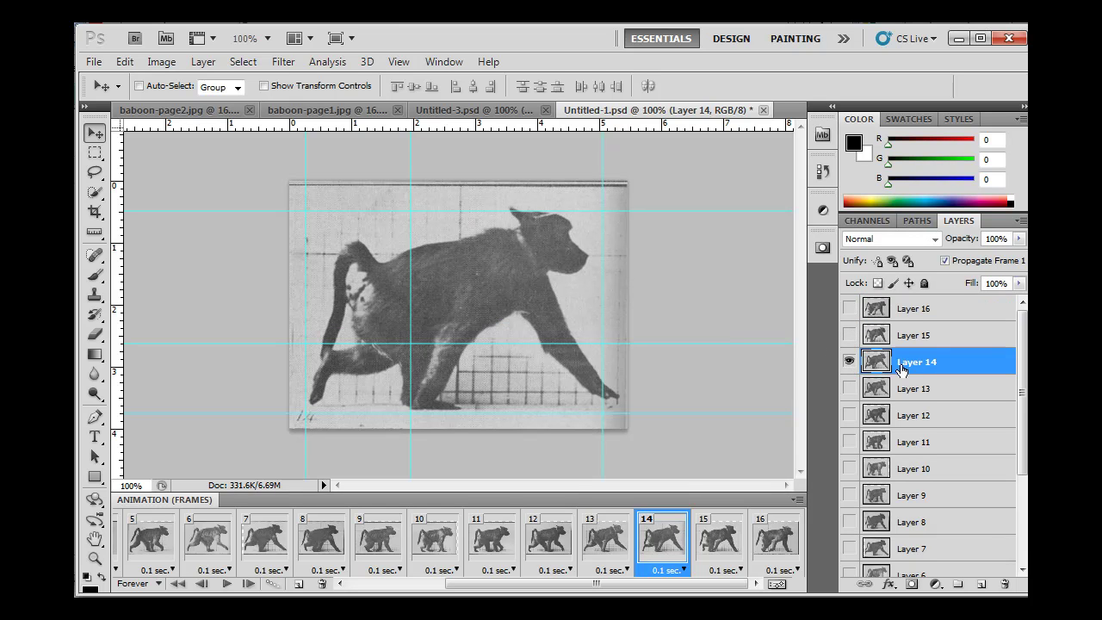
Step: Deselect the layers and hide Layers 14, 15 and 16
left_click(841, 338)
left_click(848, 335)
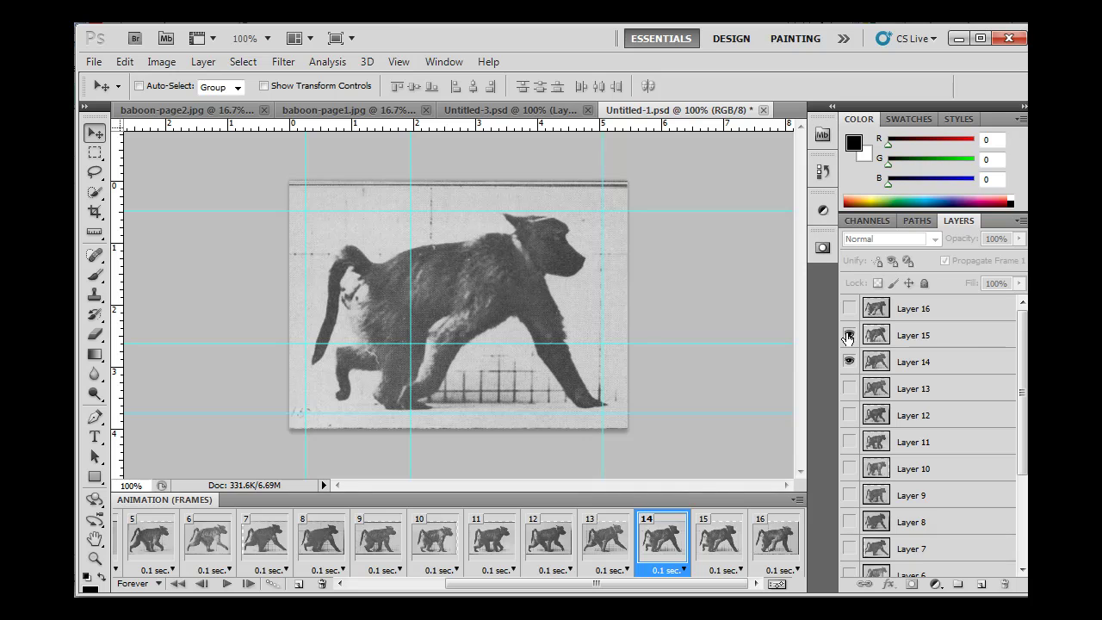
left_click(849, 335)
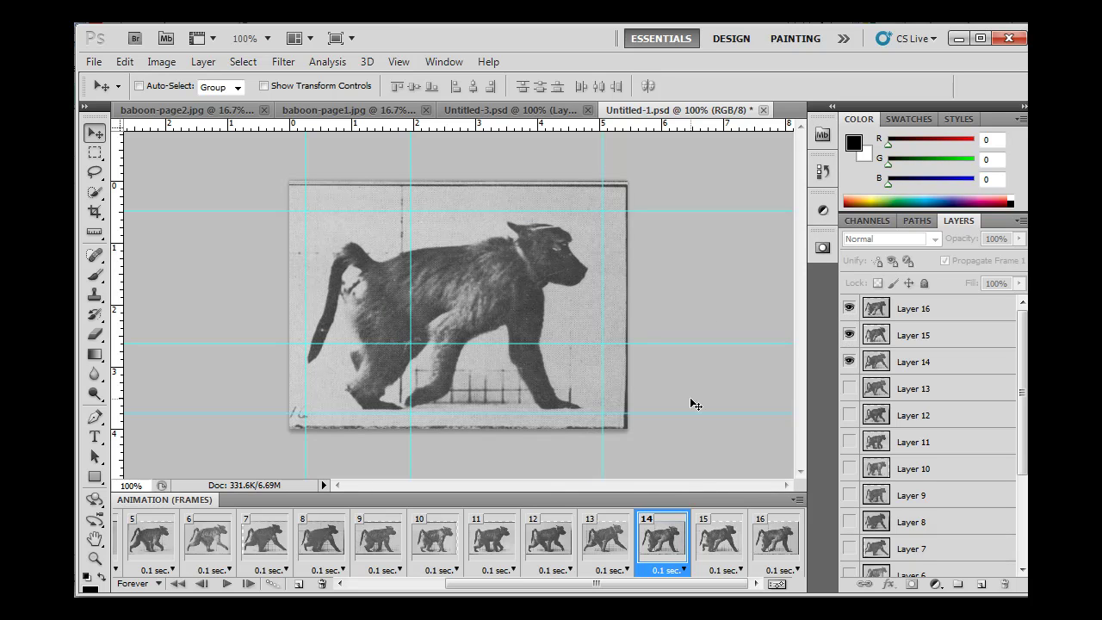
left_click(849, 323)
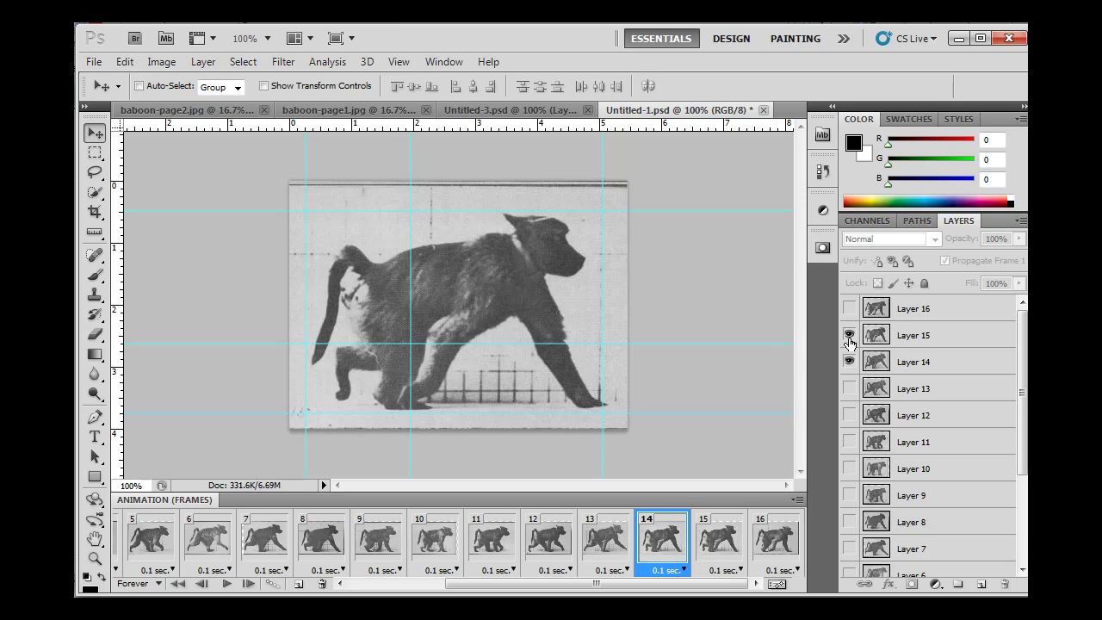
left_click(849, 337)
left_click(849, 362)
Step: Briefly show Layers 13–16 to compare poses, then hide them so only Layer 1 shows
left_click(850, 388)
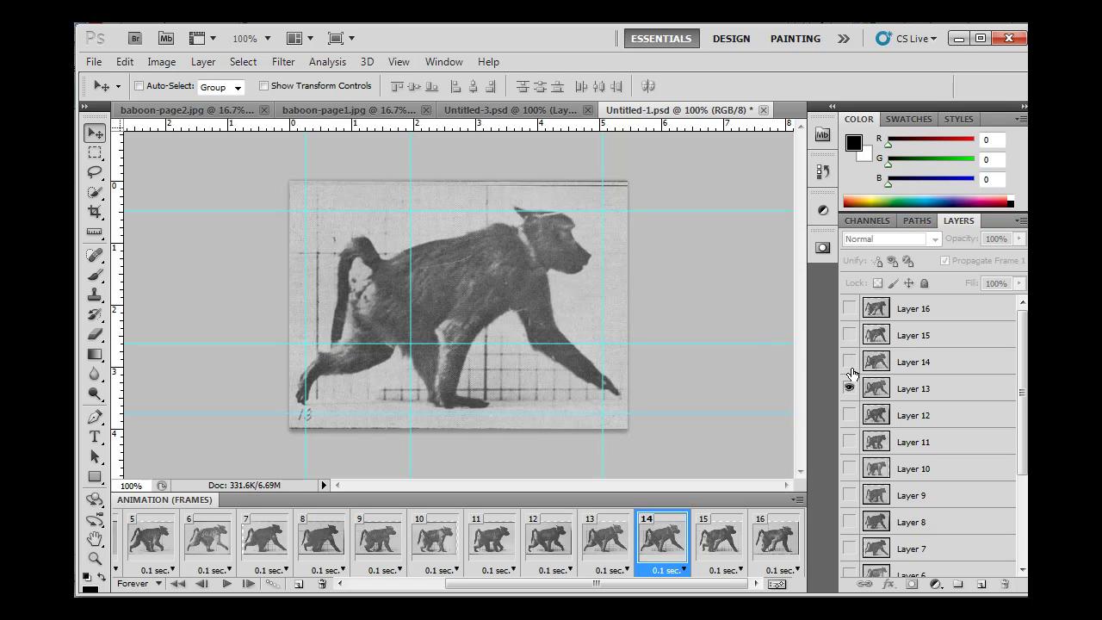
left_click(849, 362)
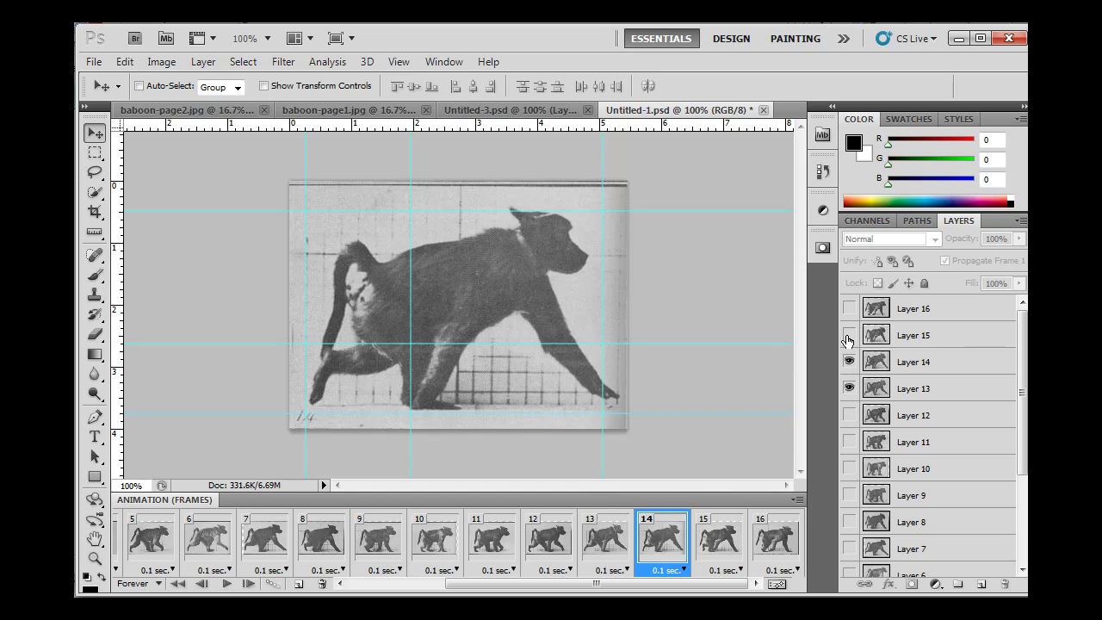
left_click(849, 335)
left_click(849, 309)
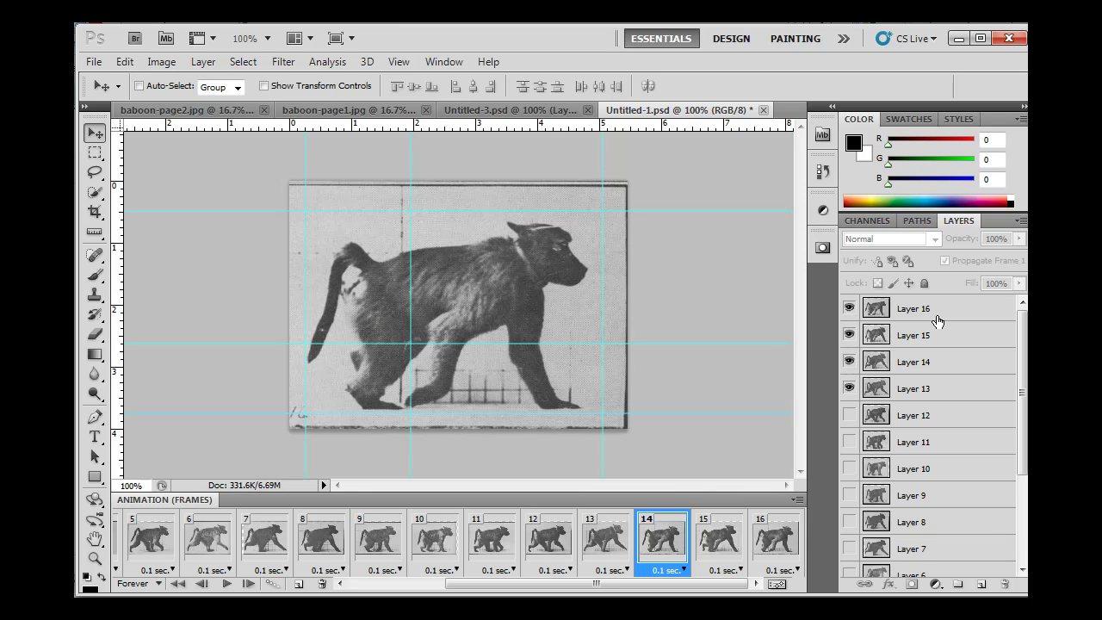
left_click(849, 361)
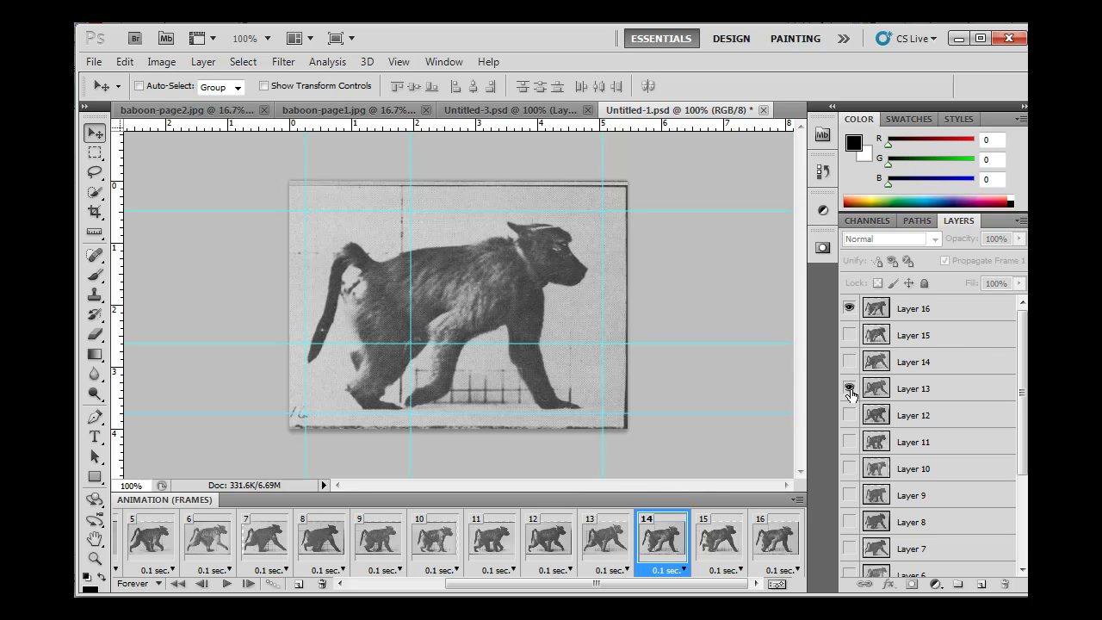
left_click(848, 388)
left_click_drag(1023, 379, 1024, 327)
left_click(851, 309)
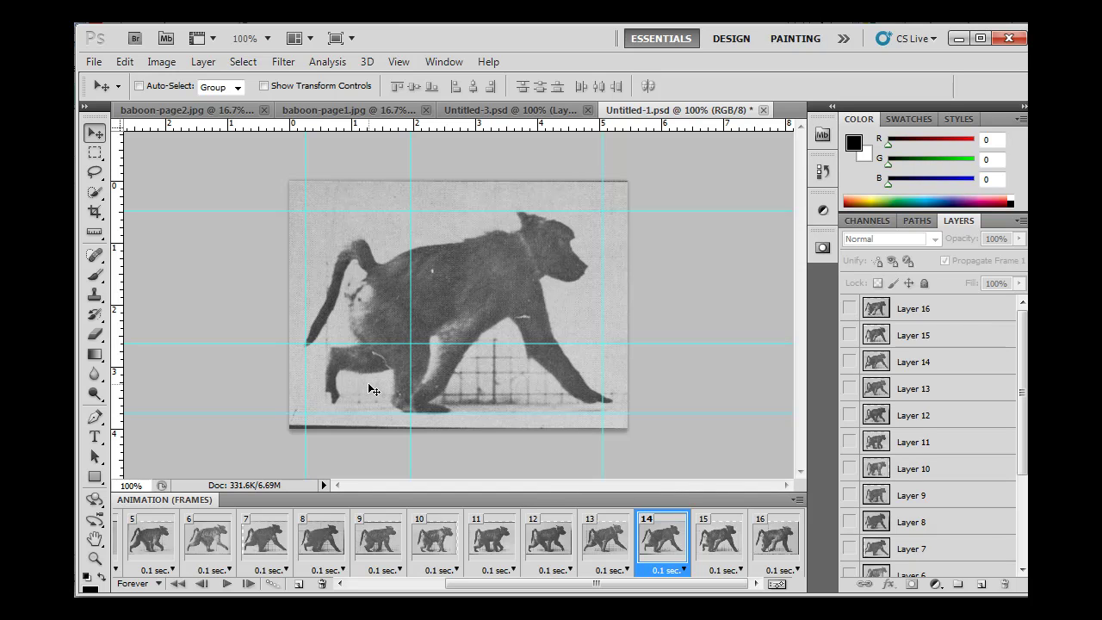
scroll(1004, 454, "down", 3)
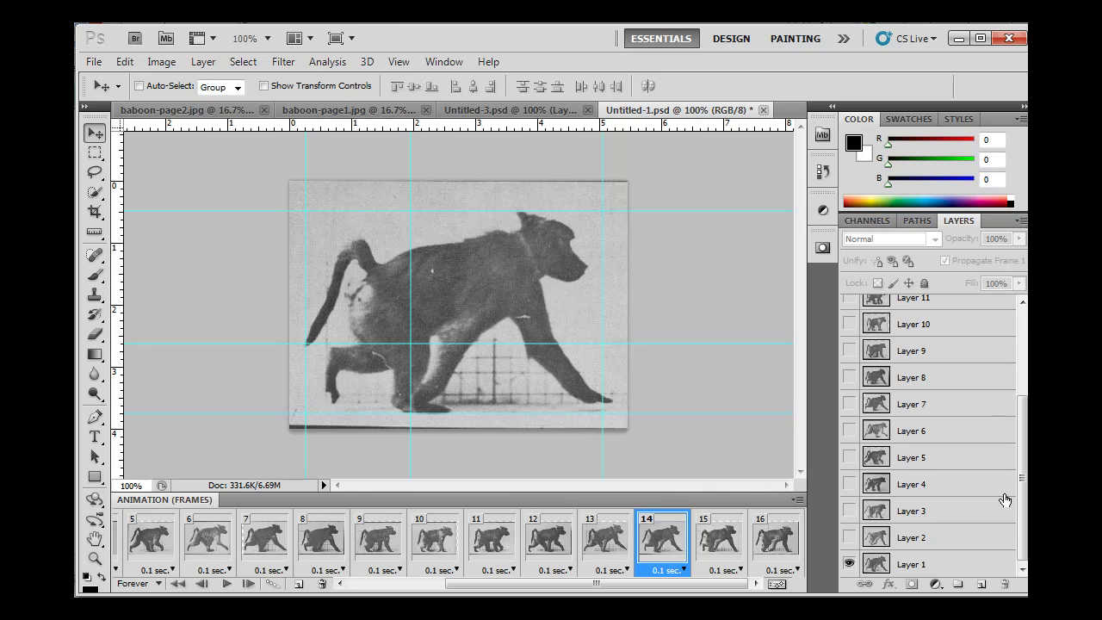
Step: Swap Layer 1 for Layer 3 in frame 14 and make Layer 3 active
left_click(849, 537)
left_click(848, 511)
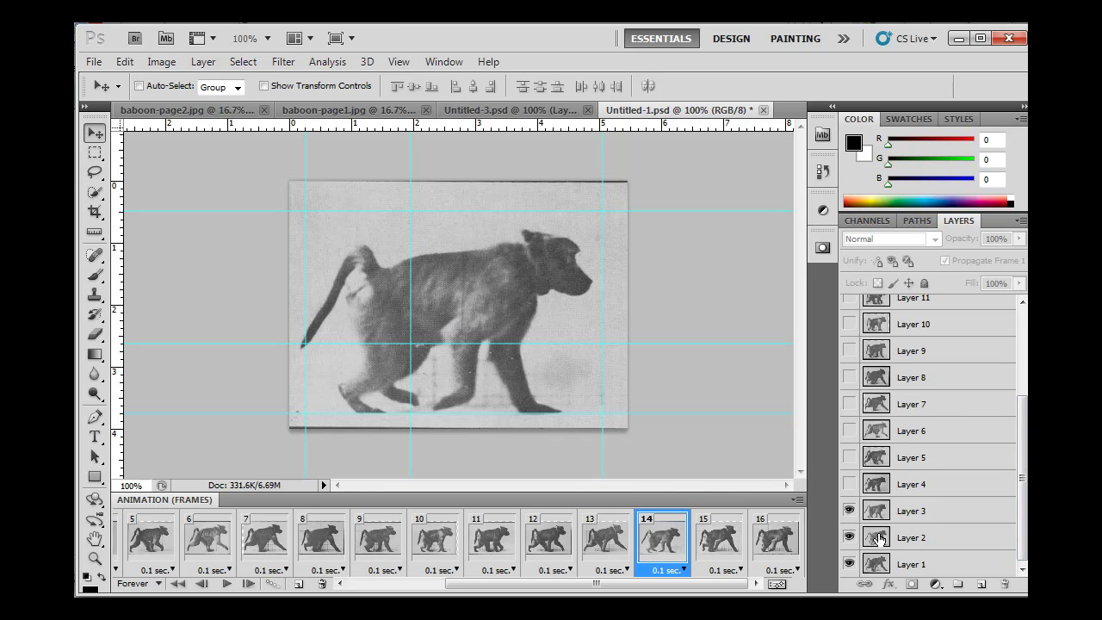
left_click(849, 537)
left_click(850, 561)
left_click(939, 517)
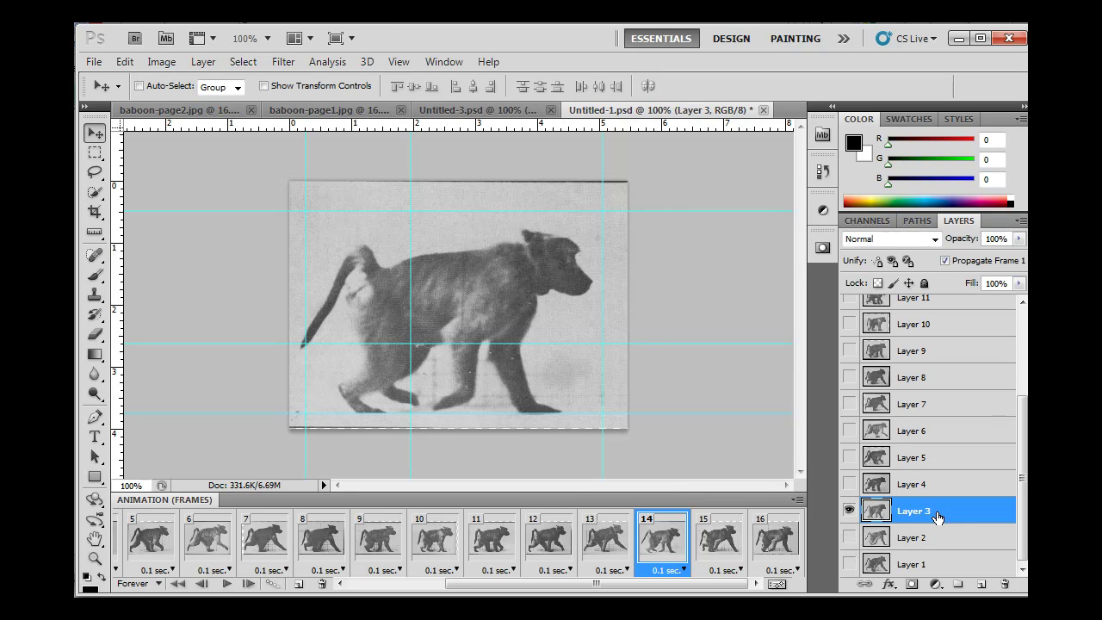
Step: Toggle Layer 16 on and off to compare poses, leaving it visible
left_click_drag(1022, 525, 1011, 406)
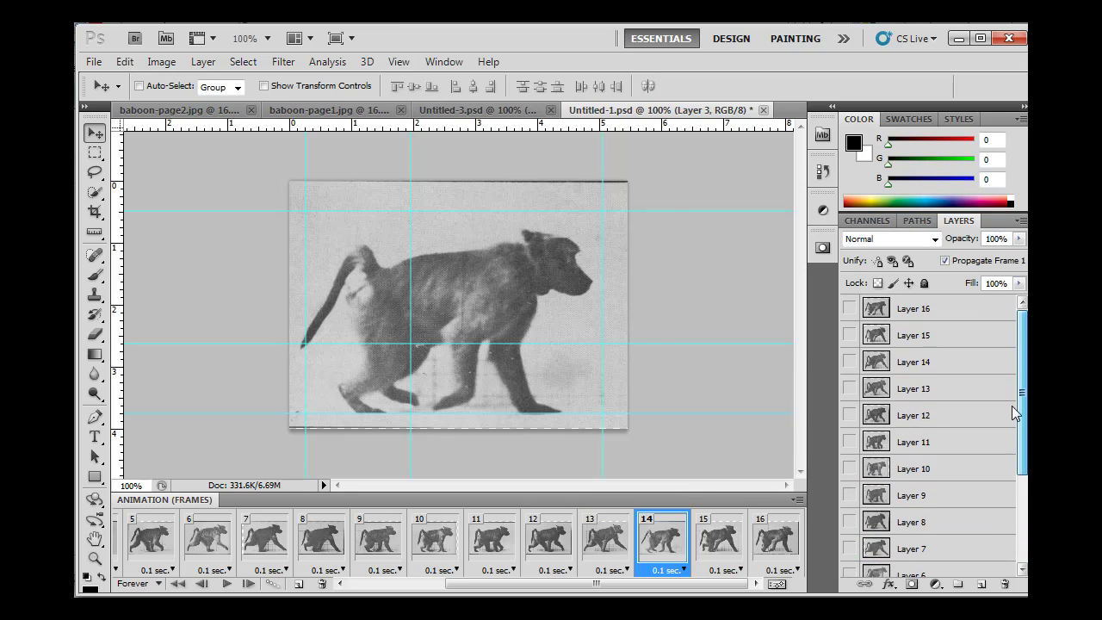
left_click(850, 309)
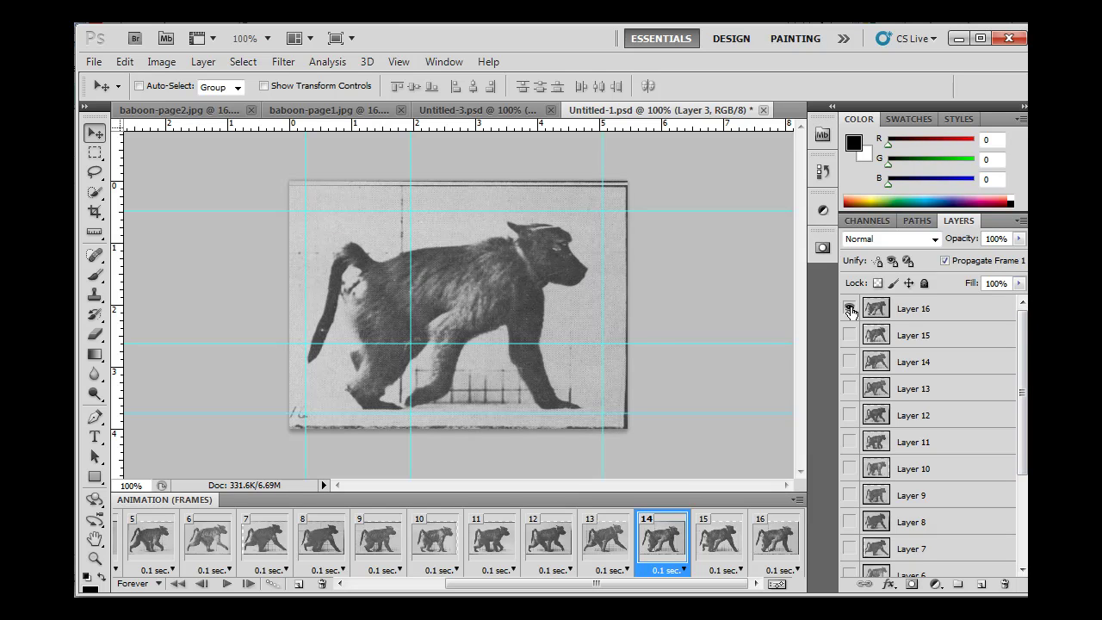
left_click_drag(1022, 420, 1013, 291)
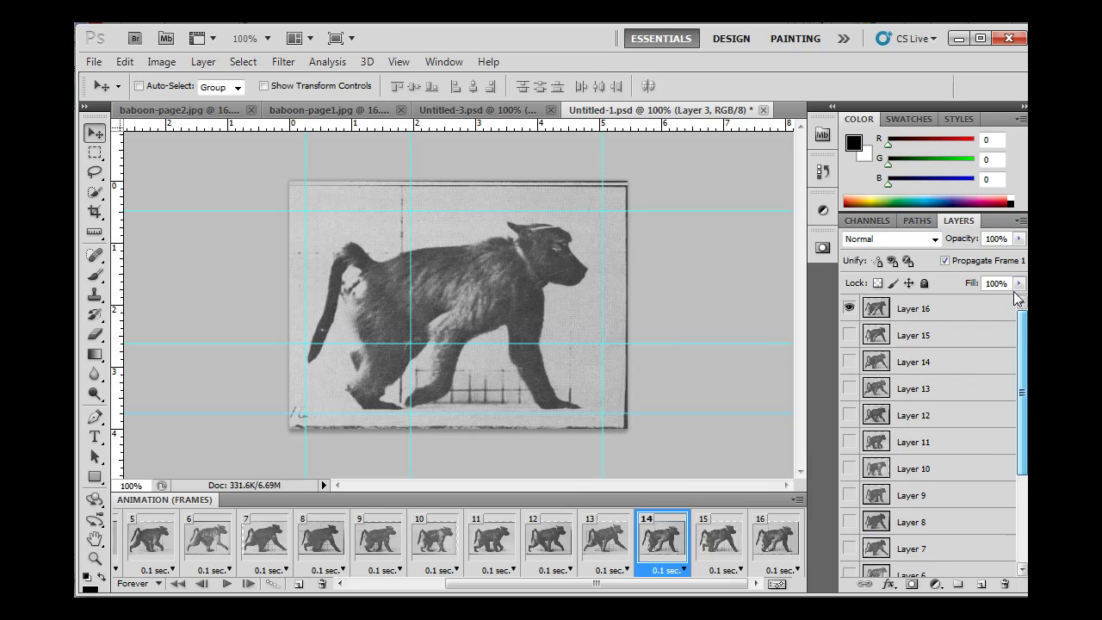
left_click(850, 309)
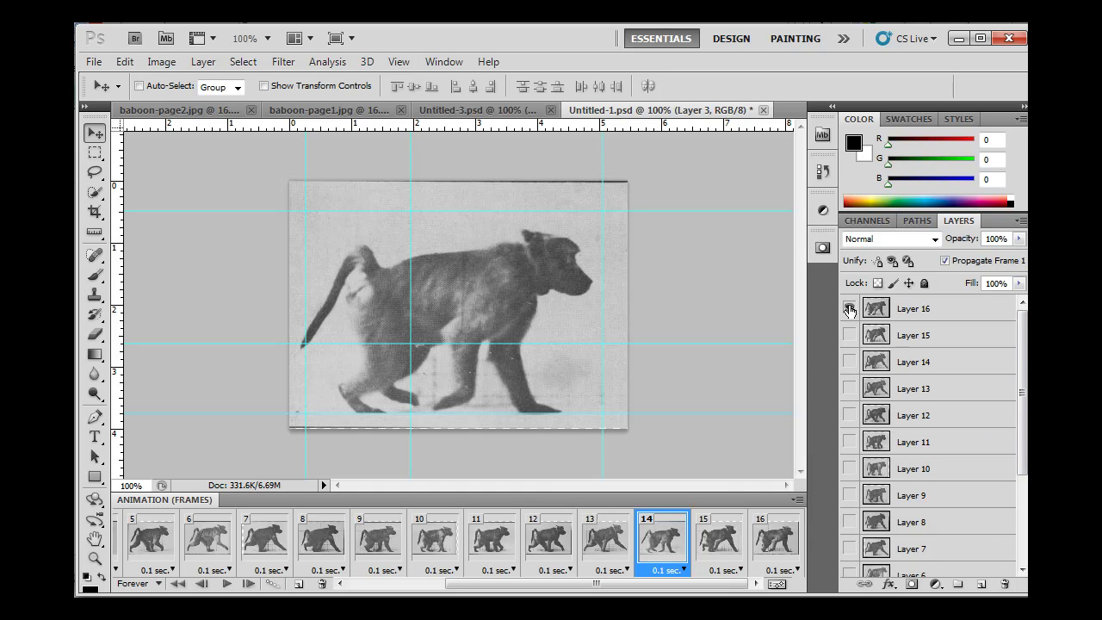
left_click(850, 309)
left_click(850, 309)
left_click(850, 309)
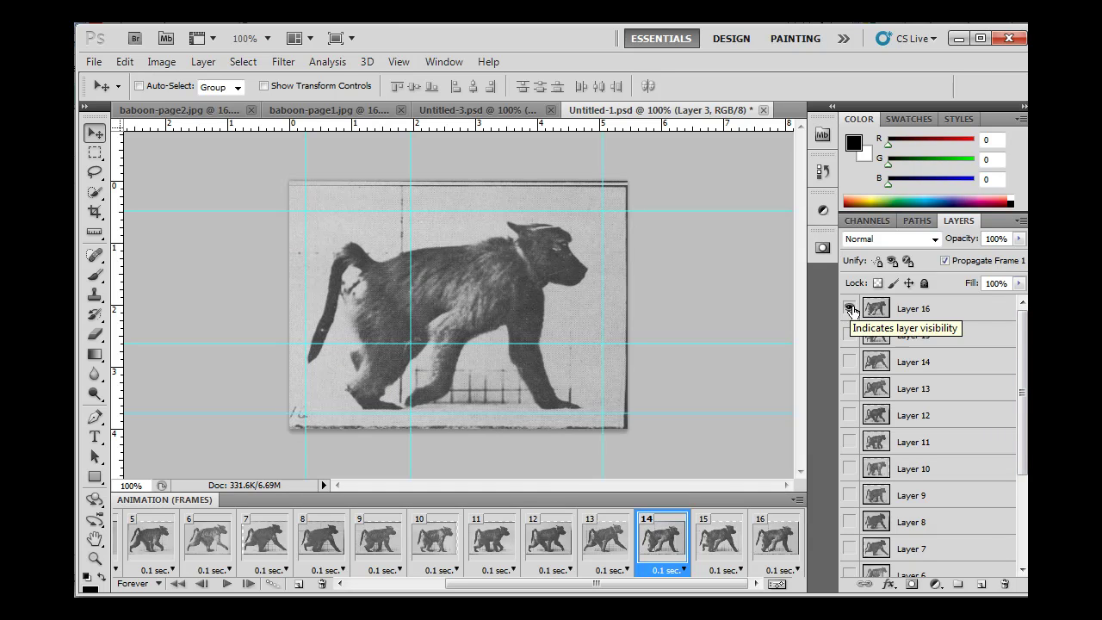
left_click_drag(1022, 435, 1021, 521)
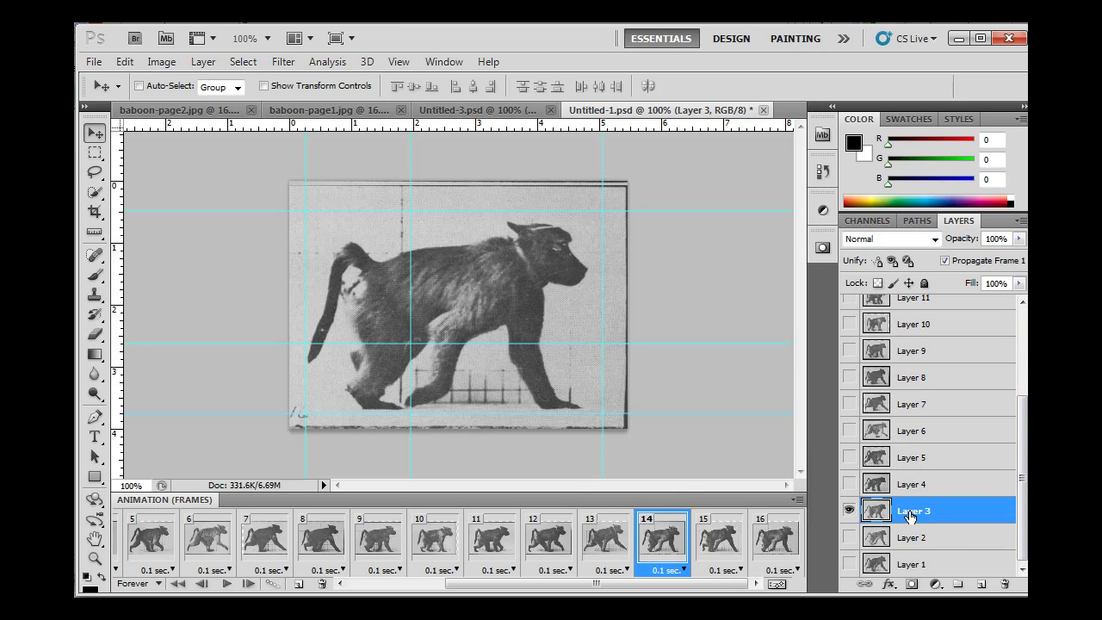
Step: Step through frames 13, 12 and 11, then frames 1 and 2, selecting Layers 2 and 1
left_click(610, 547)
left_click(548, 545)
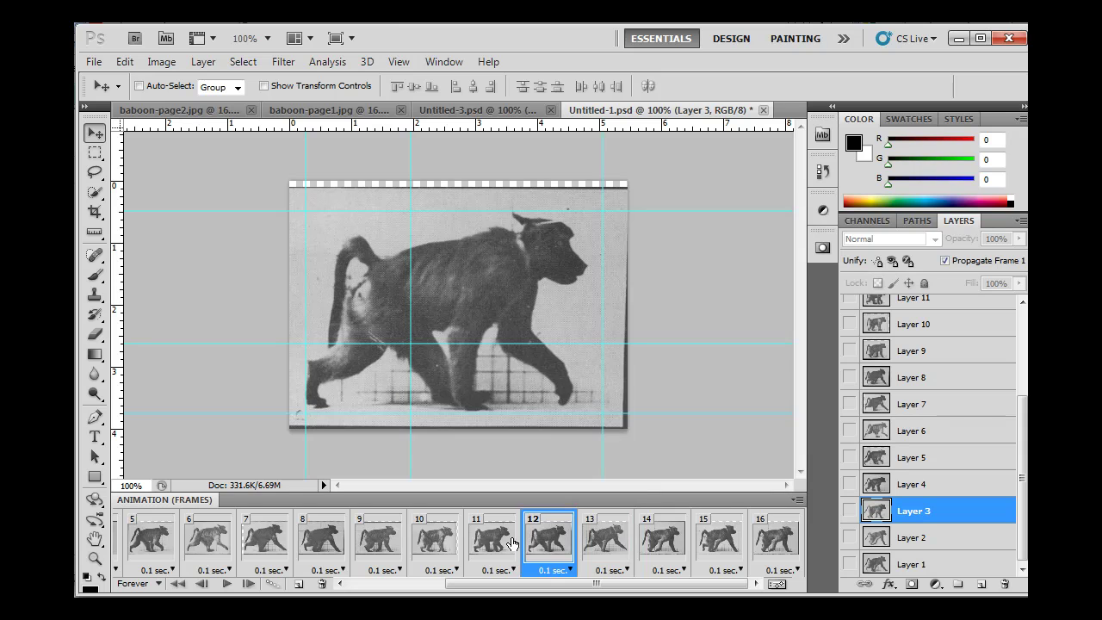
left_click(505, 560)
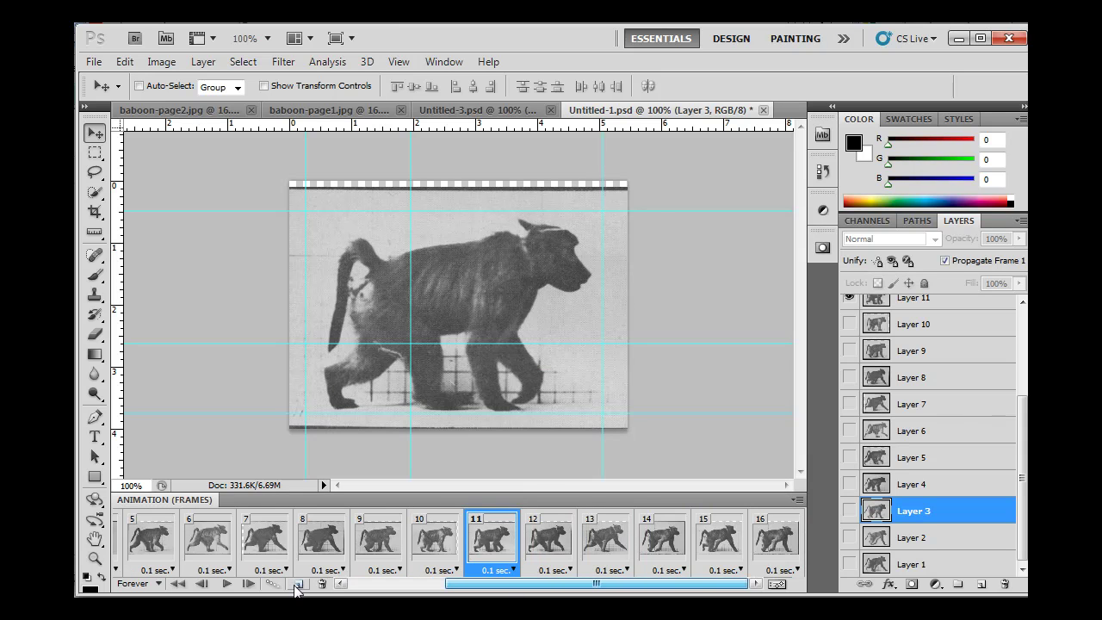
left_click(349, 583)
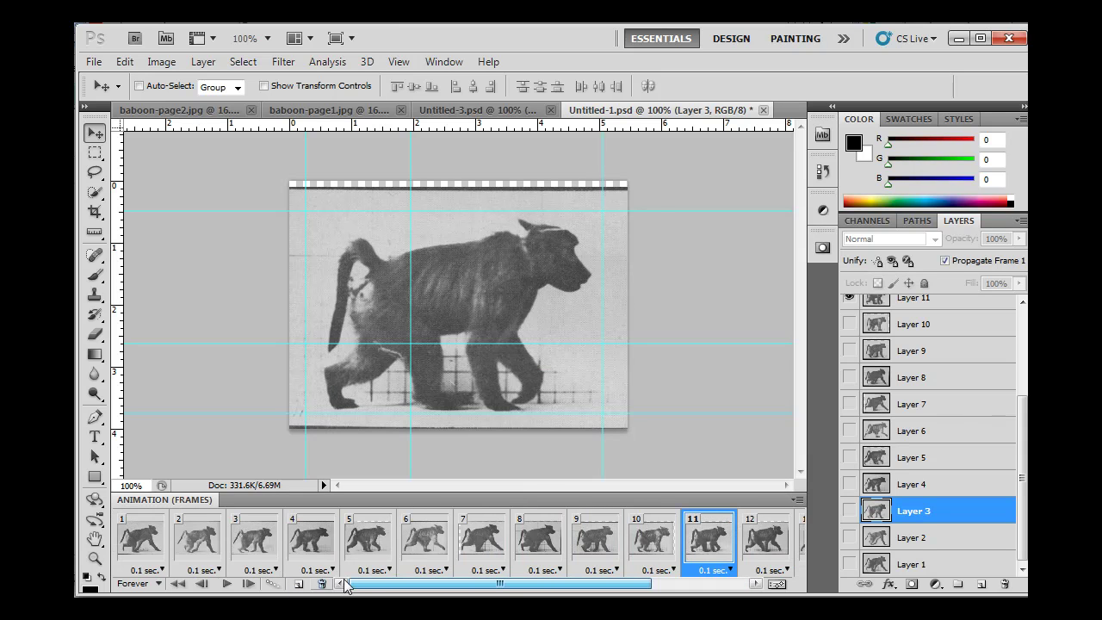
left_click(142, 529)
left_click(183, 538)
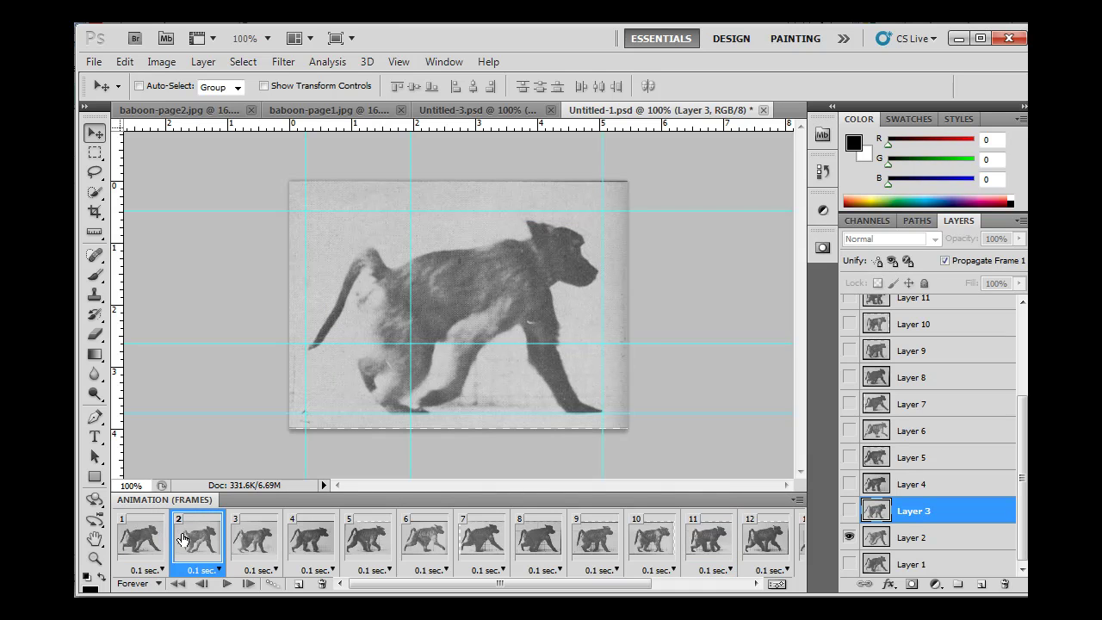
left_click(981, 539)
left_click(976, 564)
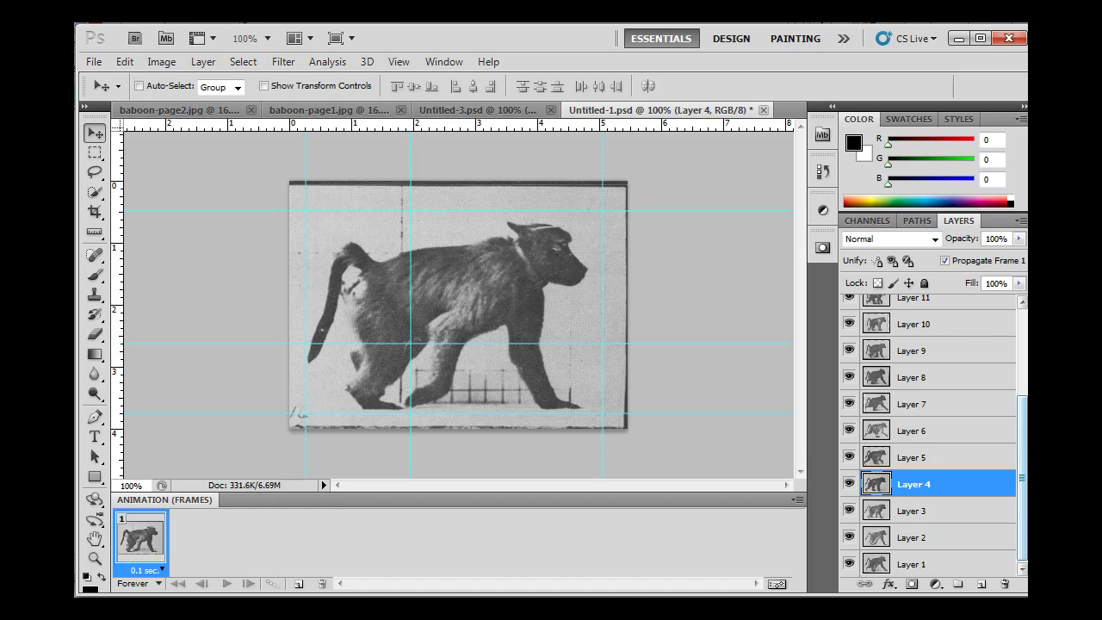
Step: Close the Animation panel menu unused, then switch between Layers 1 and 2, ending on Layer 1
scroll(930, 431, "up", 5)
scroll(929, 430, "down", 5)
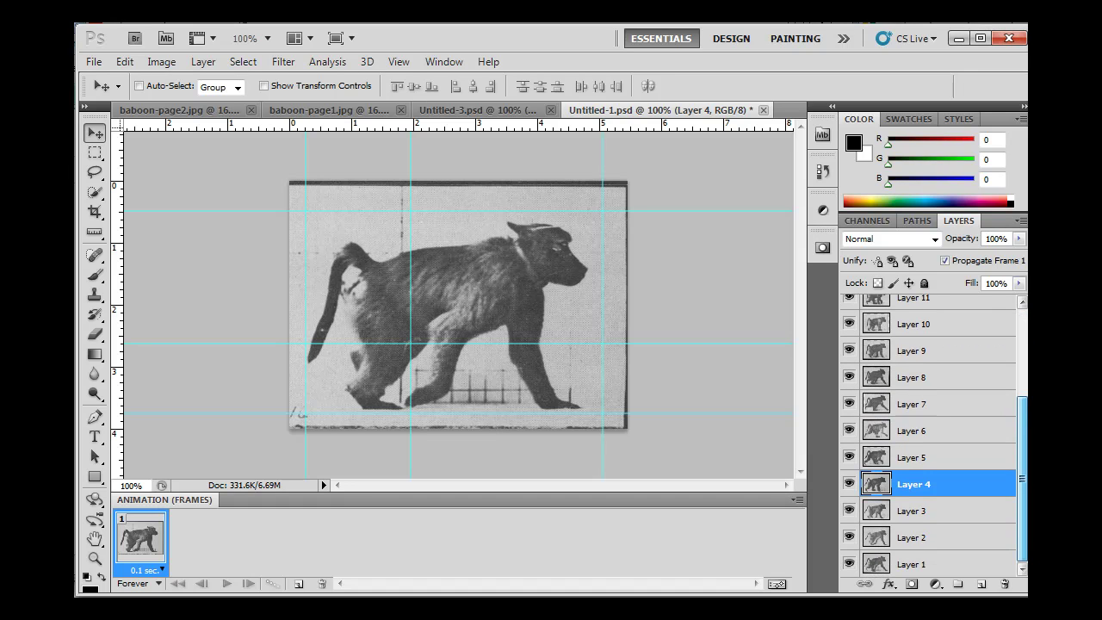
left_click(796, 499)
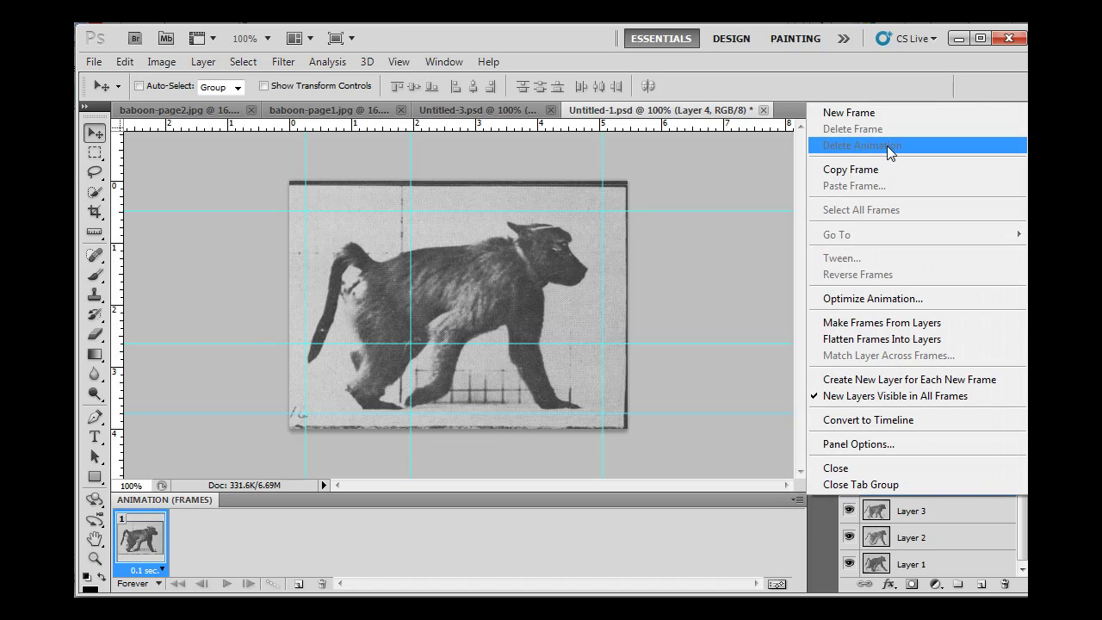
left_click(758, 265)
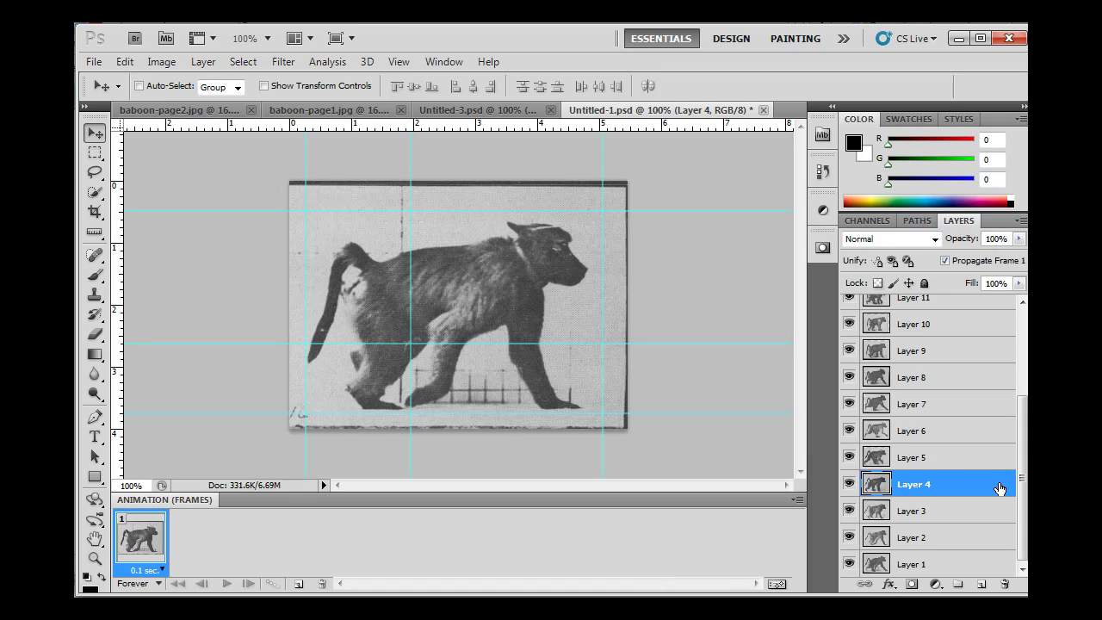
left_click_drag(1022, 482, 1006, 525)
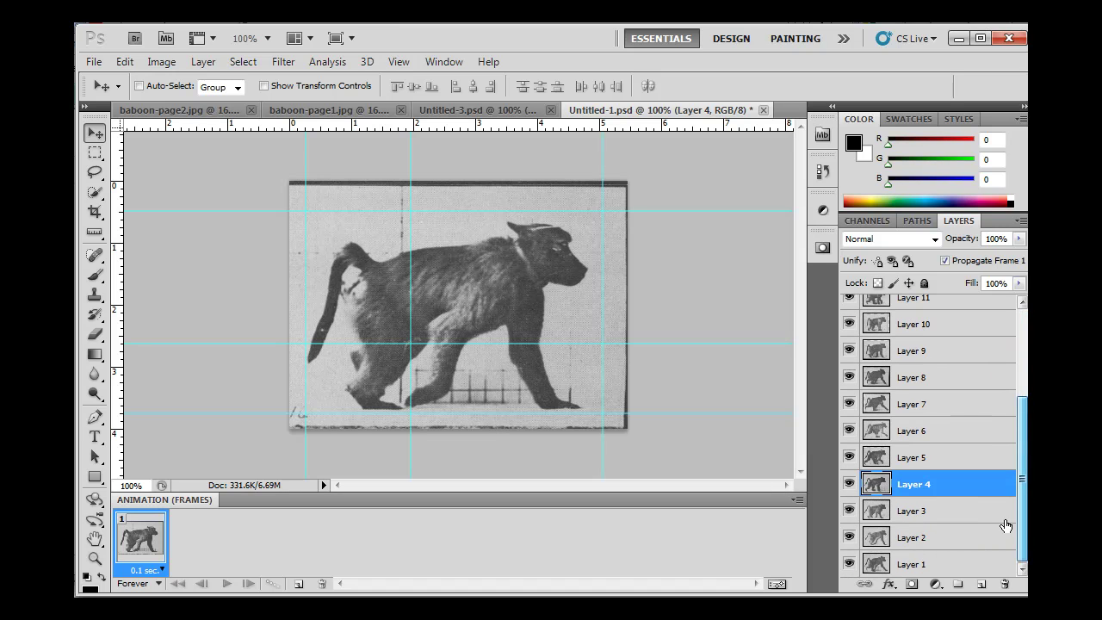
left_click(964, 564)
left_click(961, 540)
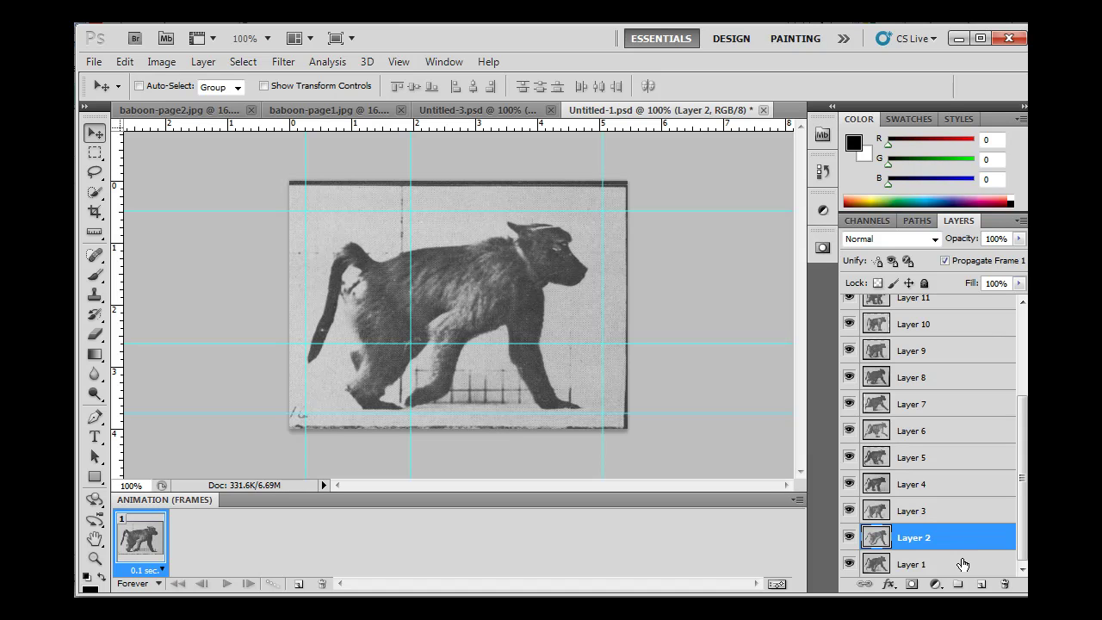
left_click(966, 568)
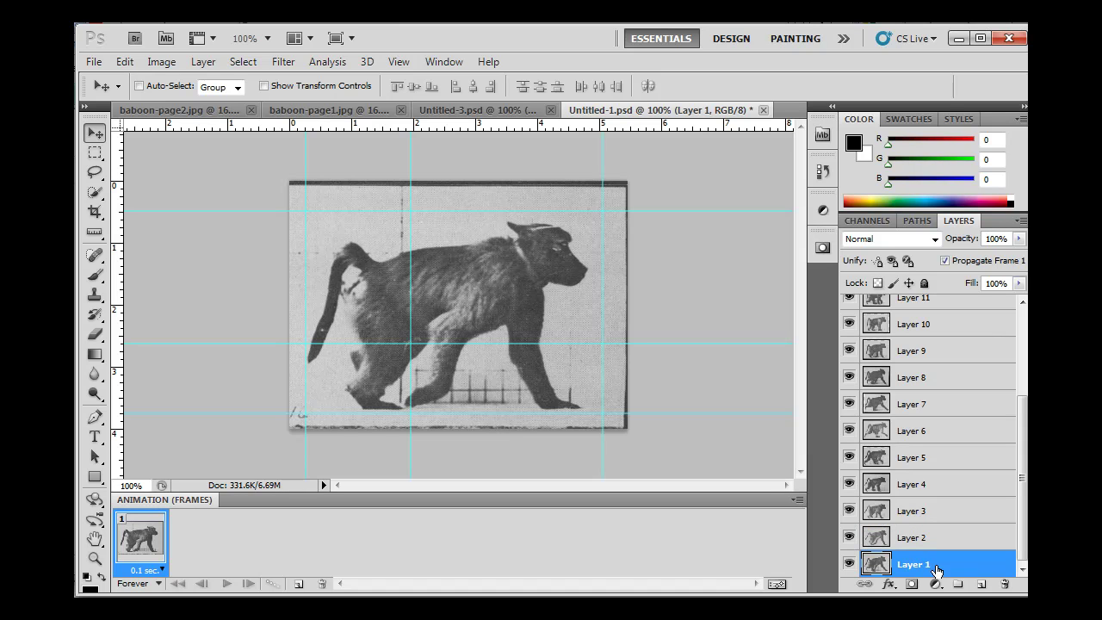
Step: Save the document as Untitled-4.psd, keeping Maximize Compatibility on
left_click(93, 62)
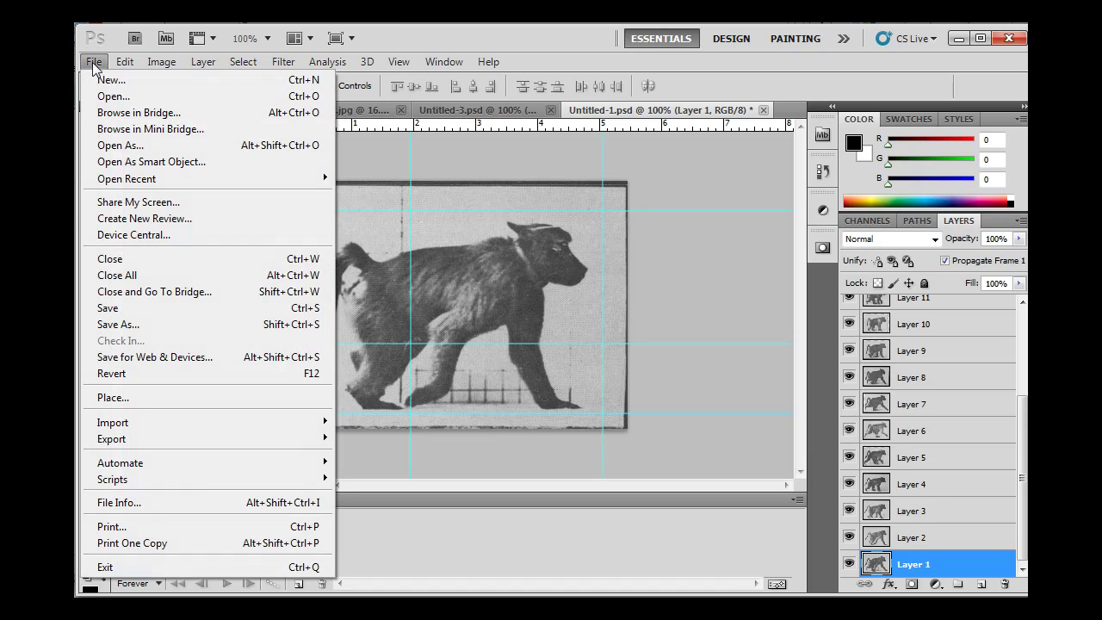
left_click(129, 324)
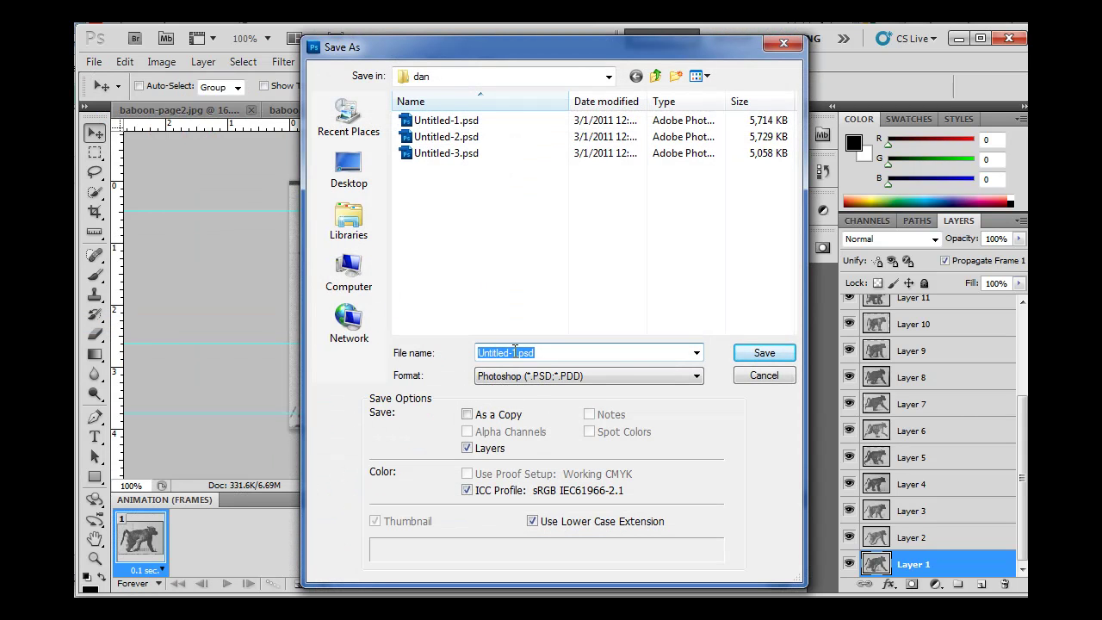
left_click(515, 351)
key("Delete")
left_click(752, 352)
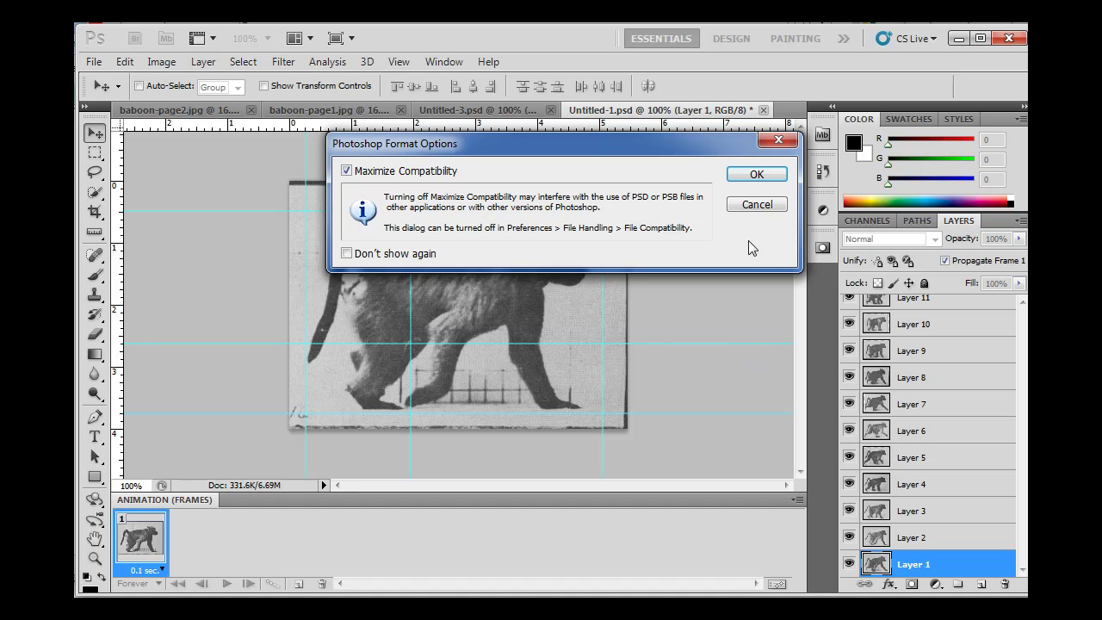
left_click(746, 181)
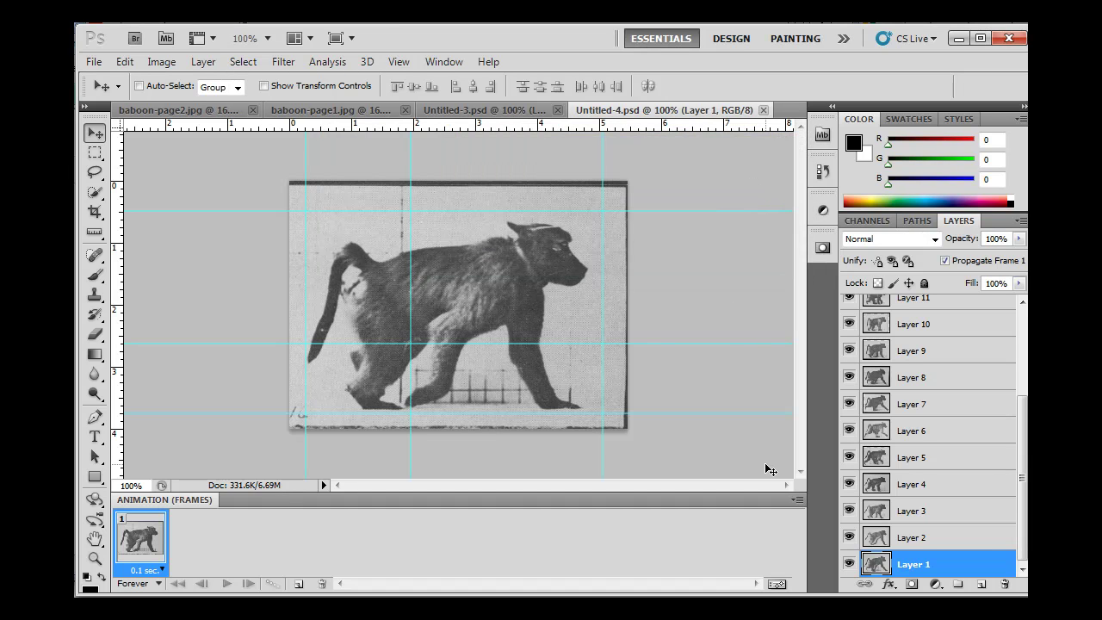
Step: Delete Layer 1 and Layer 2 with the Layers panel trash, confirming each
left_click(1004, 585)
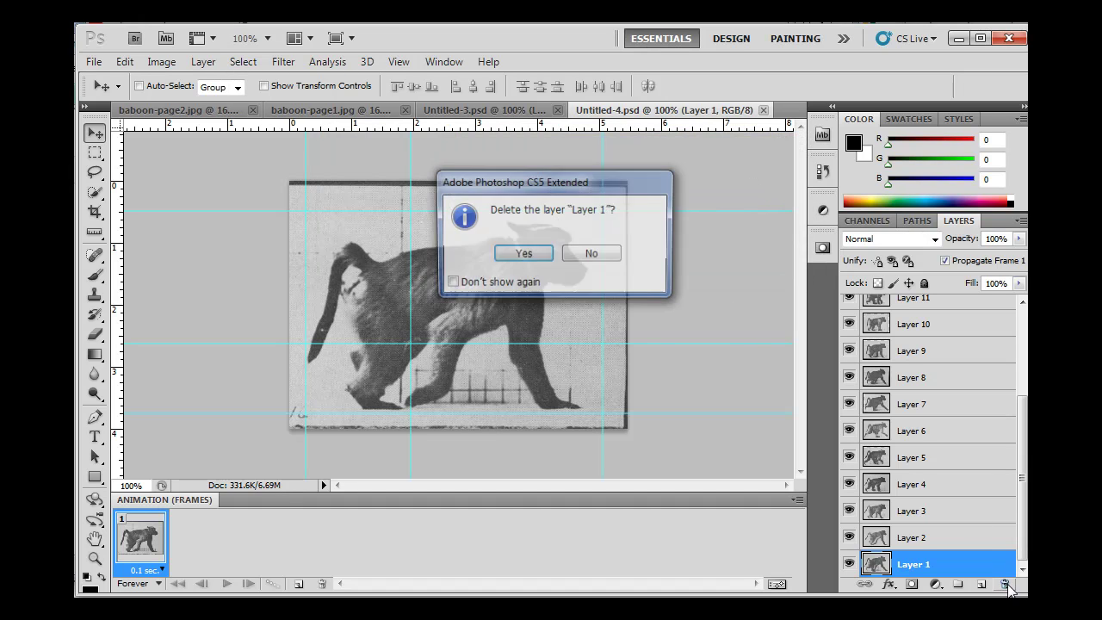
left_click(495, 256)
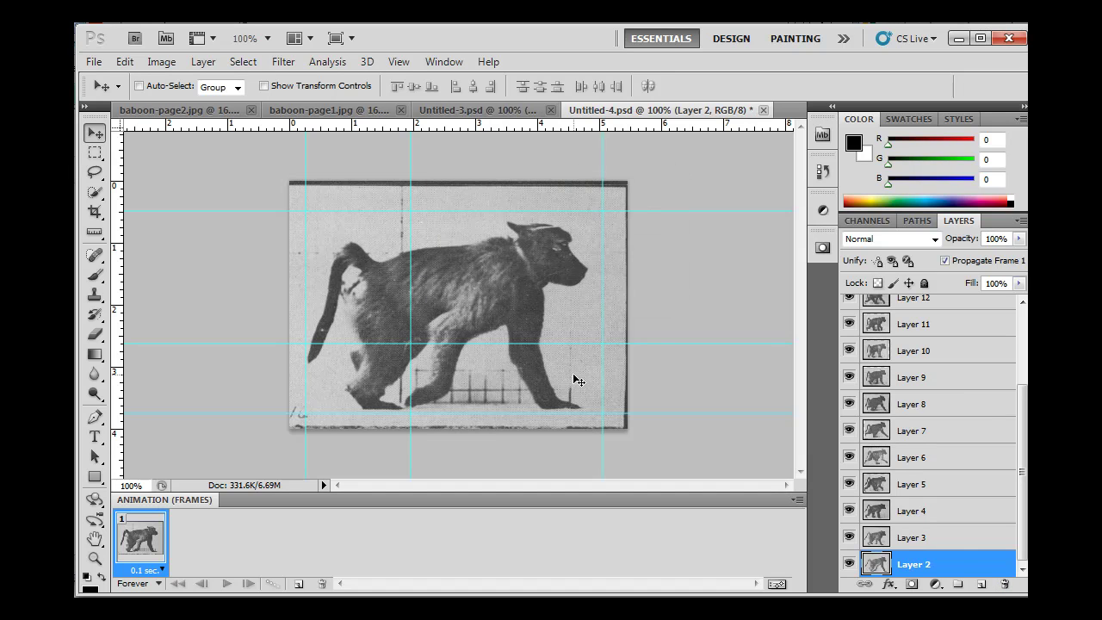
left_click(1004, 585)
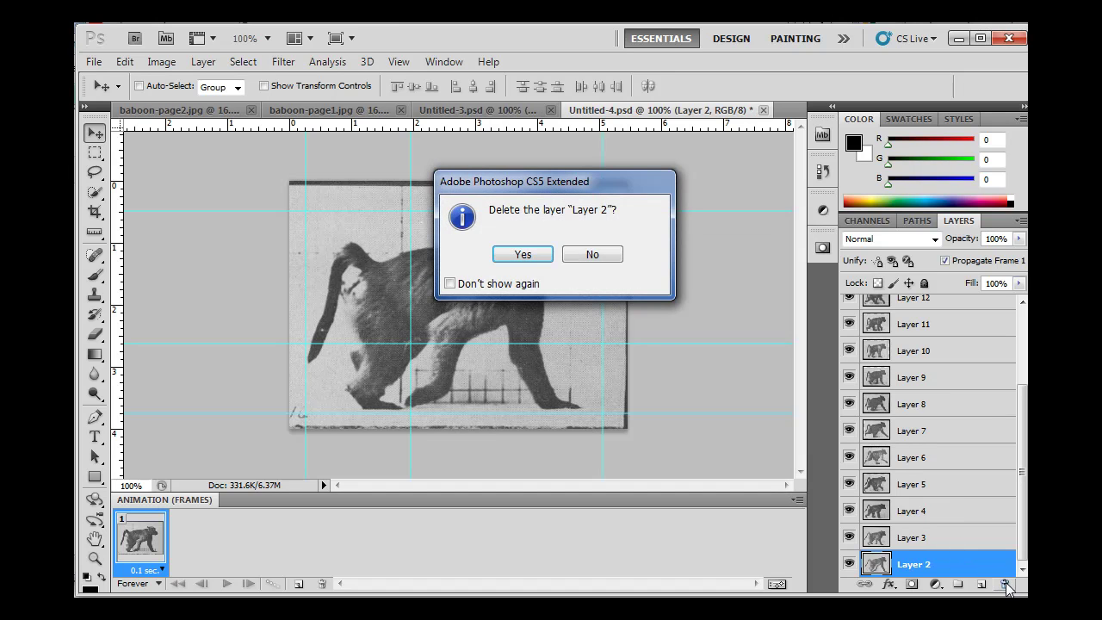
left_click(519, 254)
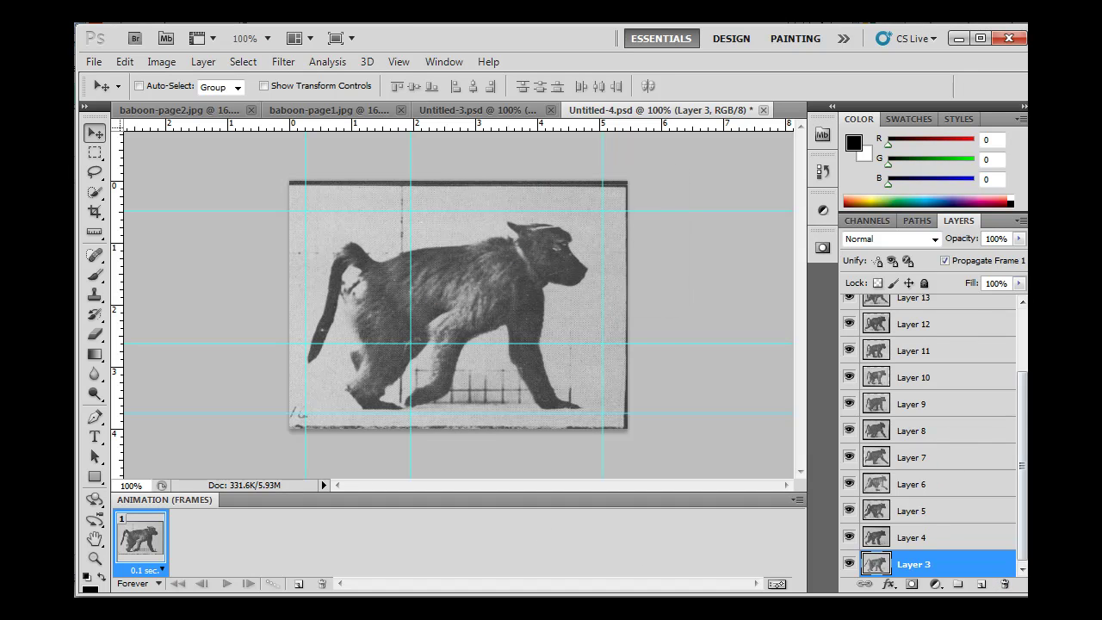
left_click_drag(1021, 466, 1022, 405)
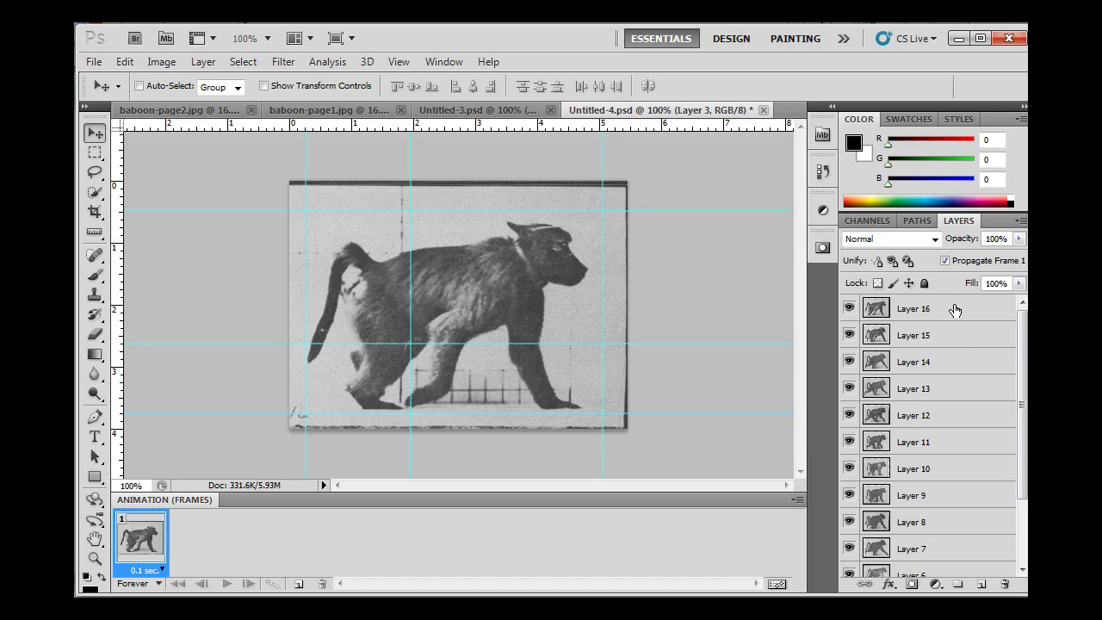
Step: Generate one animation frame per baboon layer with Make Frames From Layers, then scroll the frame strip
left_click_drag(1022, 342, 1009, 323)
left_click(798, 500)
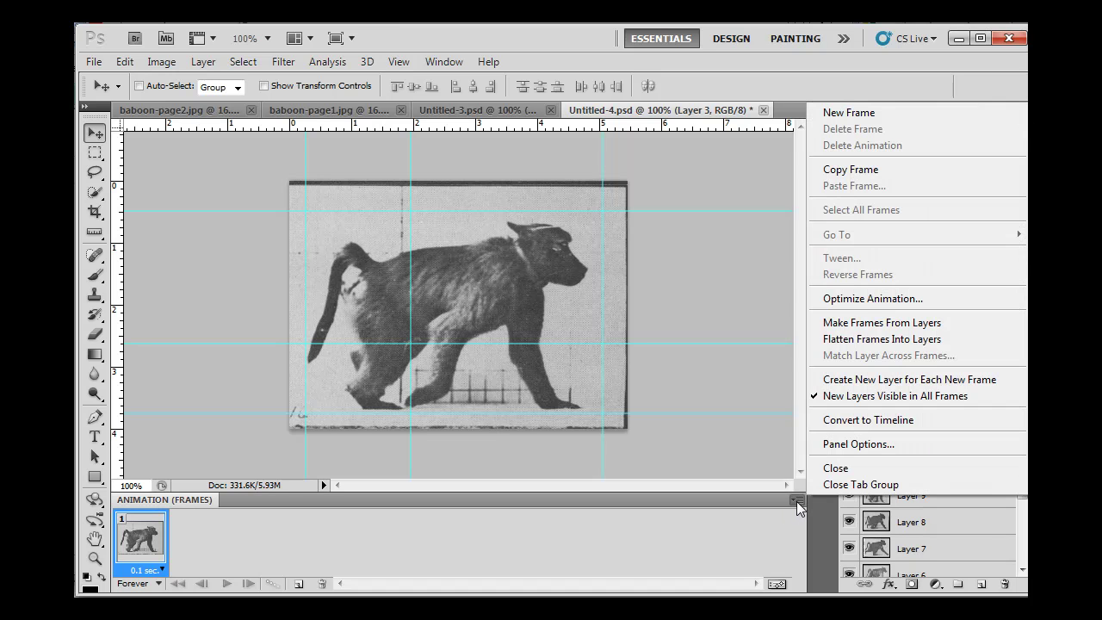
left_click(857, 324)
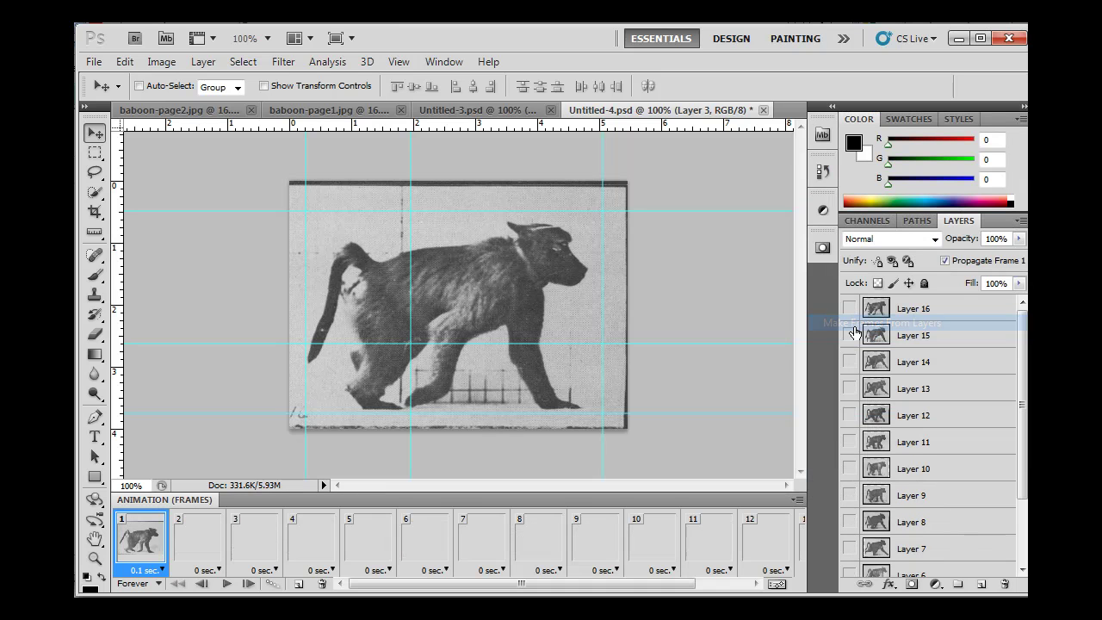
left_click_drag(557, 588, 502, 590)
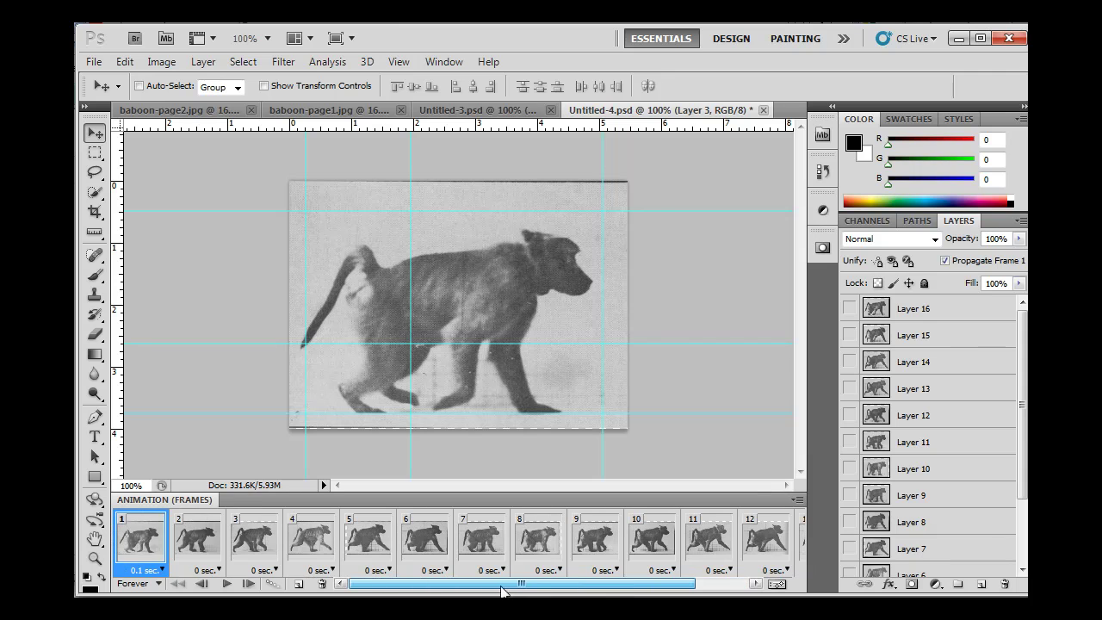
Step: Preview the animation, then in frame 6 show Layer 16 and hide Layer 8
left_click(225, 584)
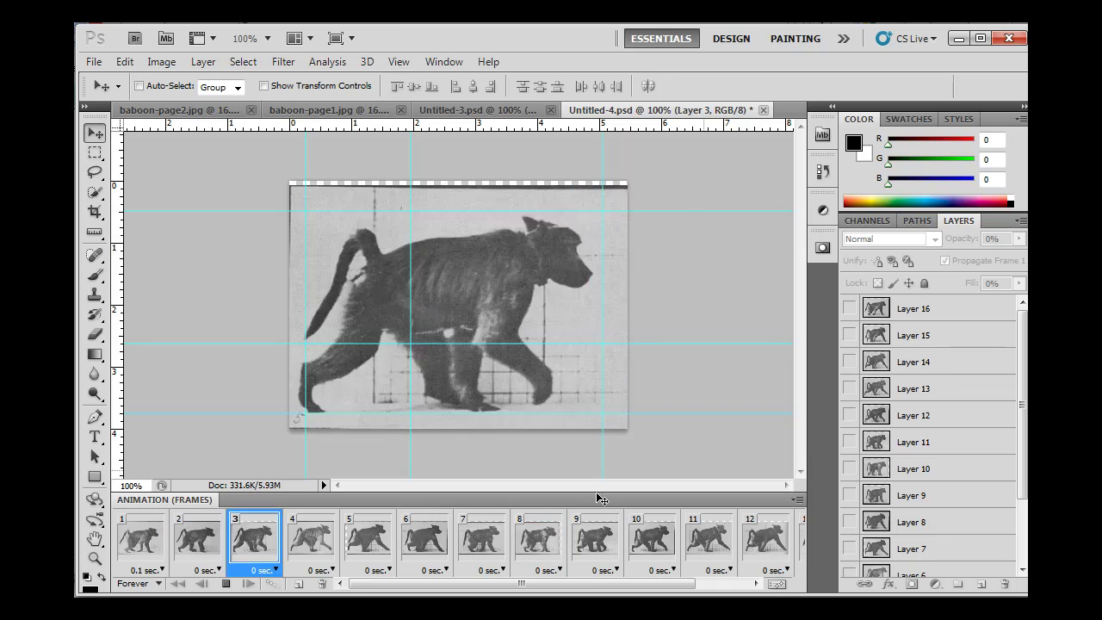
left_click(226, 584)
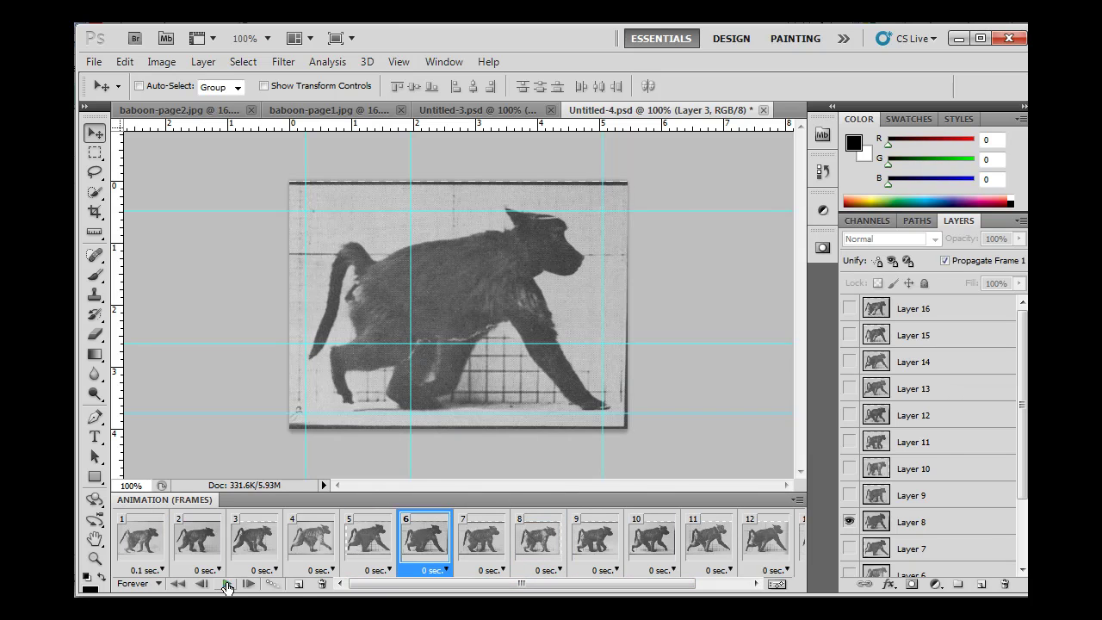
left_click_drag(1022, 379, 1015, 293)
left_click(961, 309)
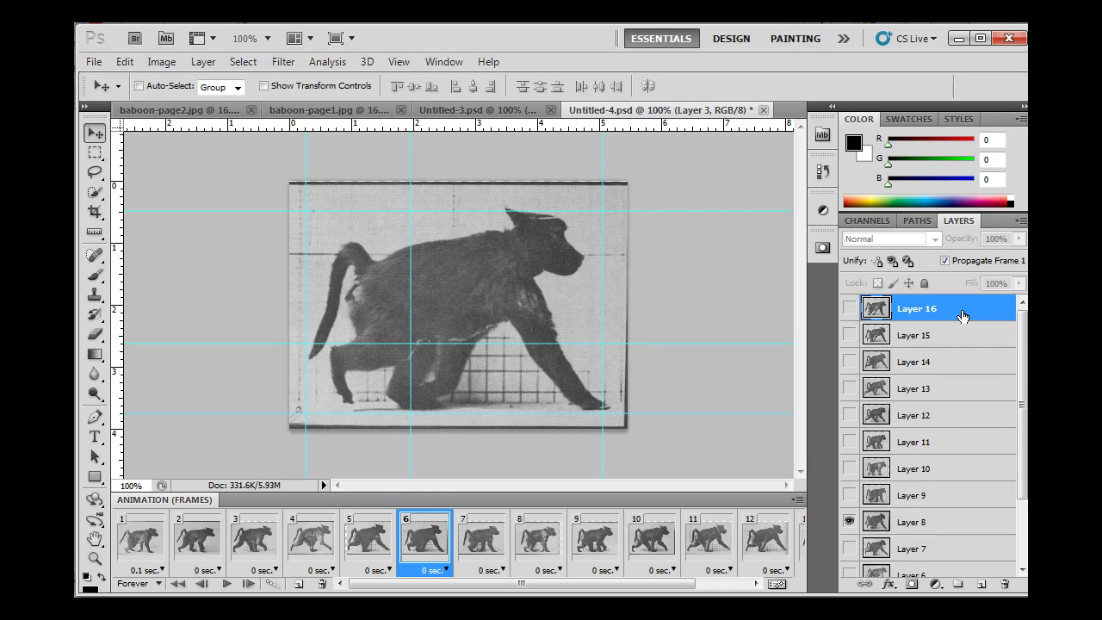
left_click(851, 309)
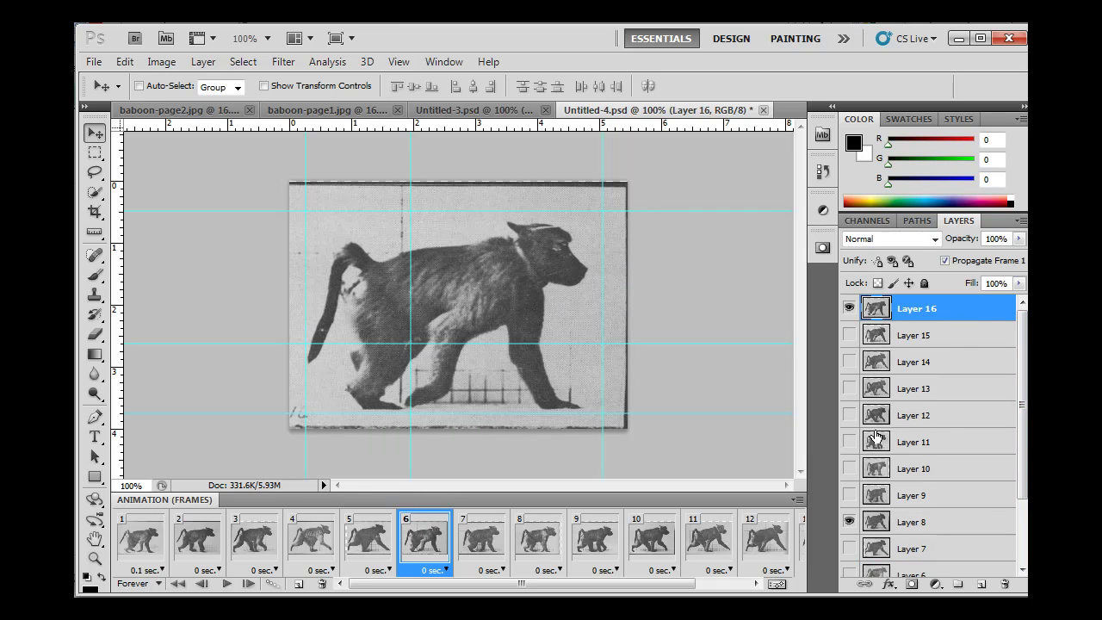
left_click(849, 521)
Step: Toggle Layer 3 and Layer 16 visibility in frame 6 to compare poses
left_click_drag(1022, 404, 1022, 469)
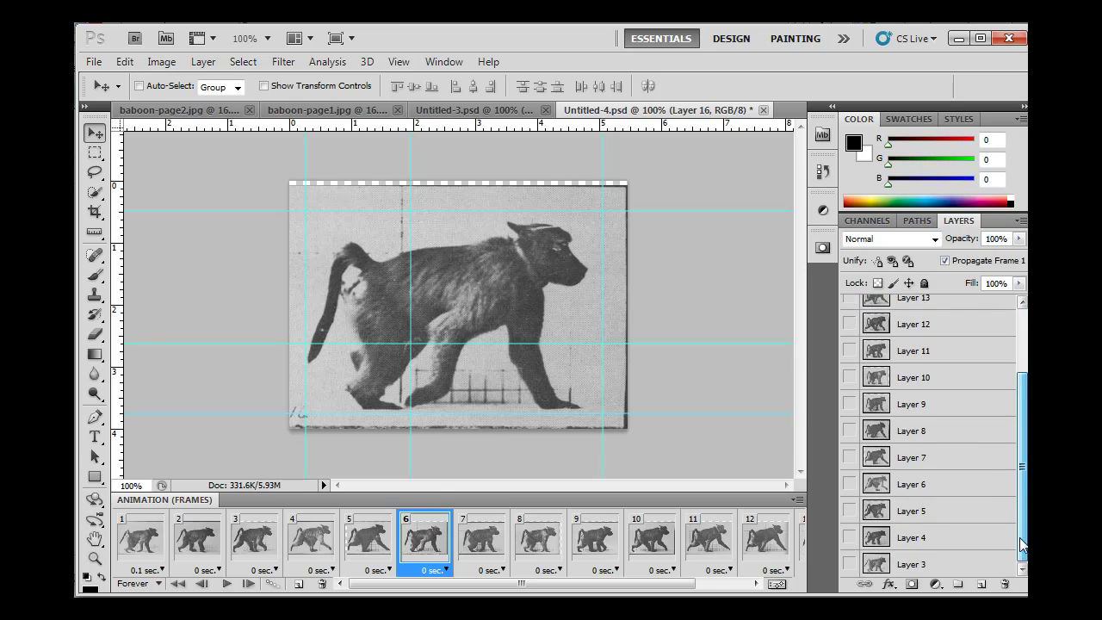
left_click(849, 568)
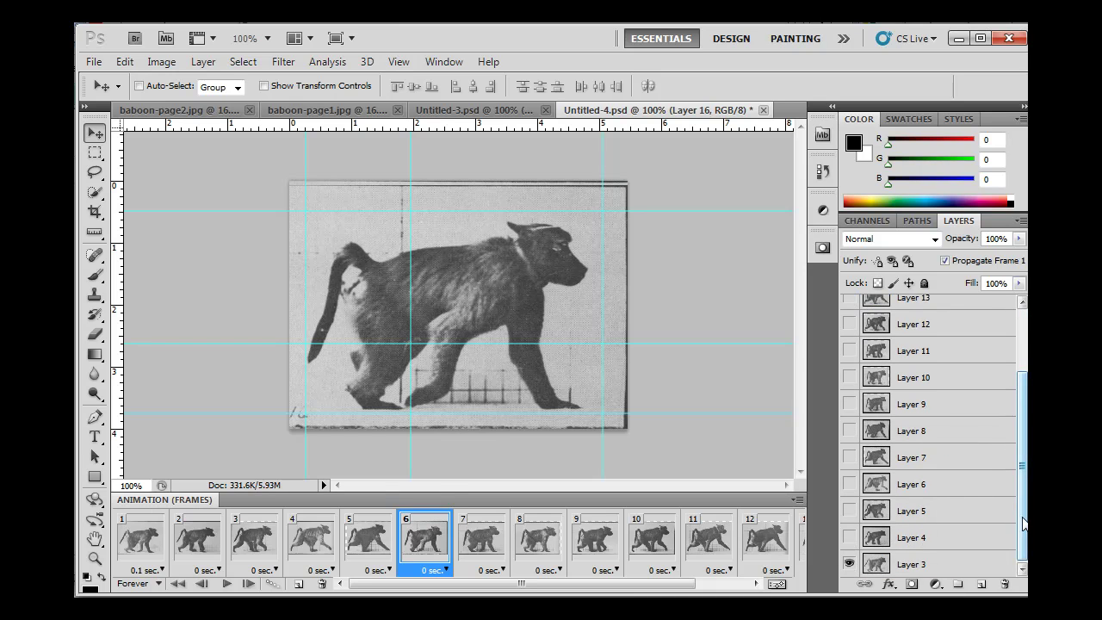
left_click_drag(1022, 465, 1021, 401)
left_click(850, 308)
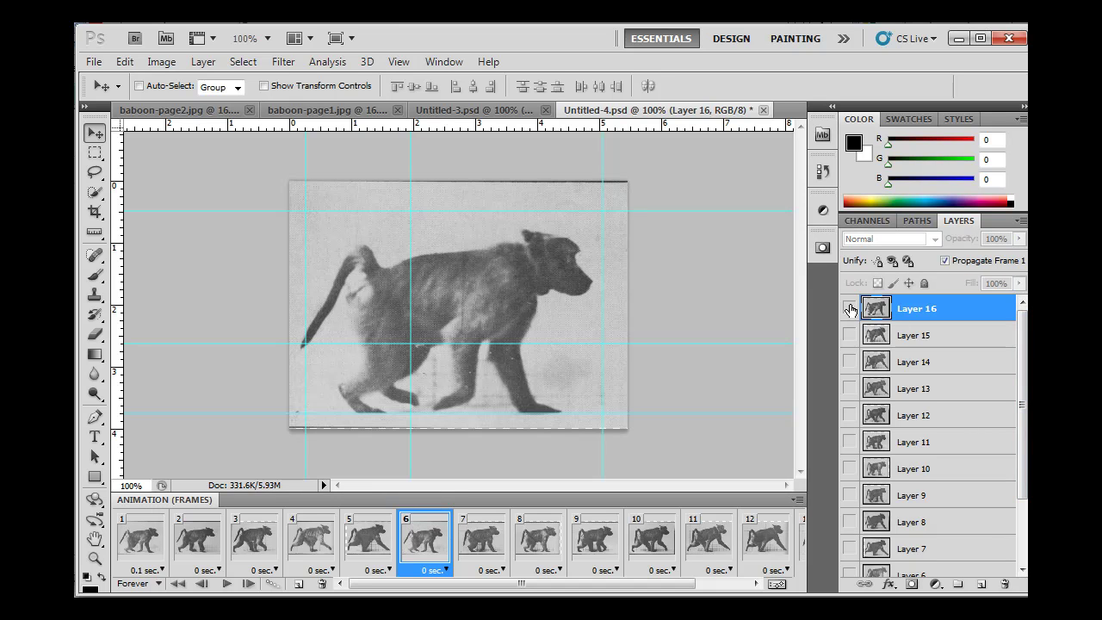
left_click(849, 308)
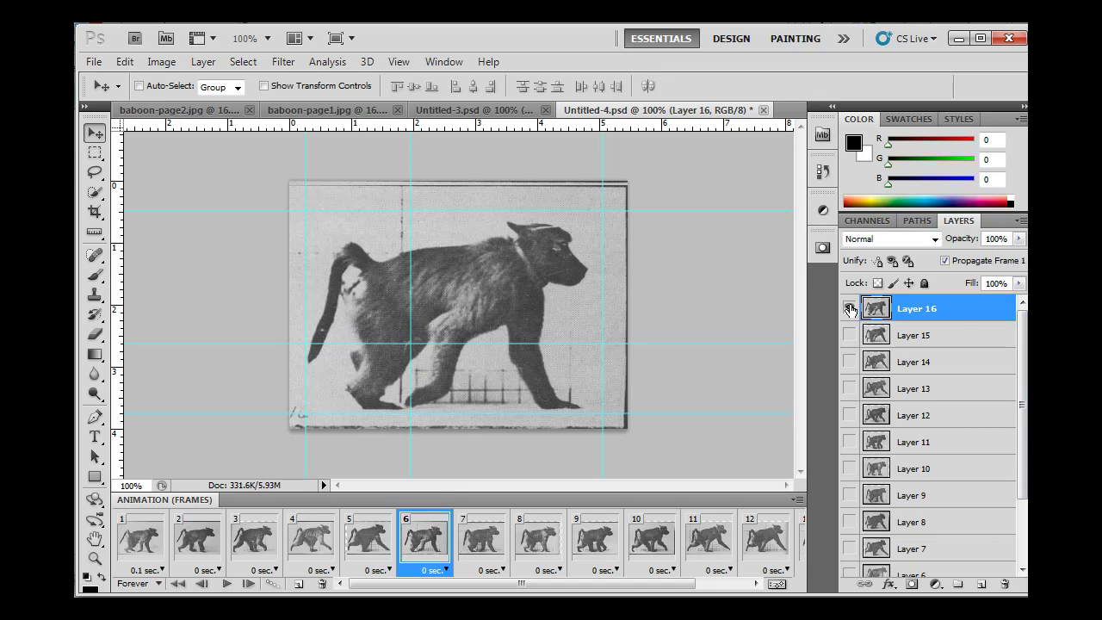
left_click(850, 312)
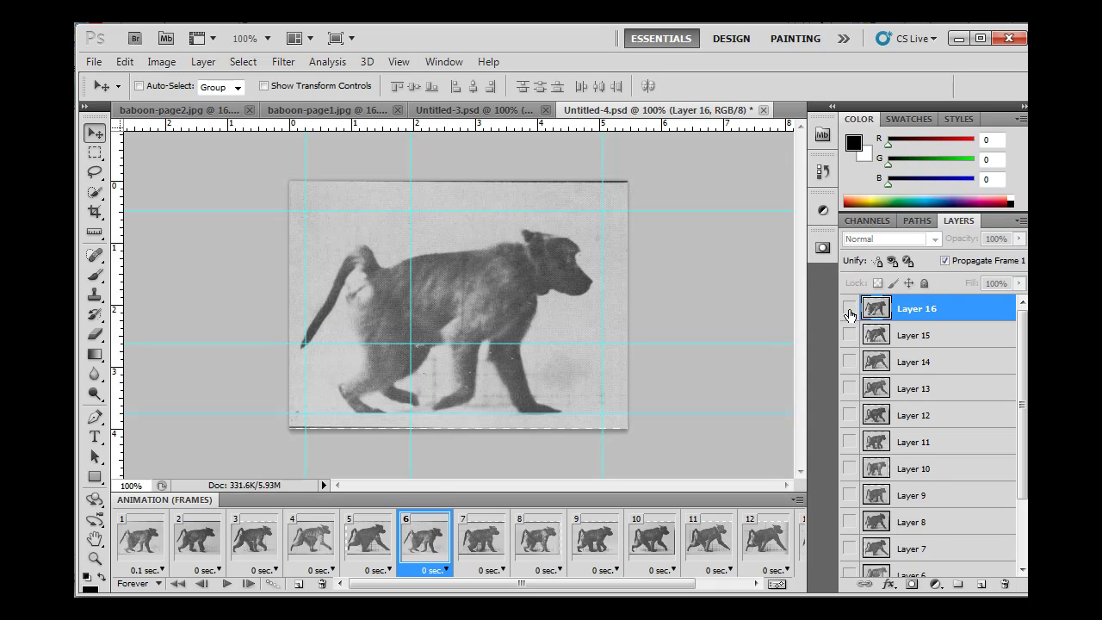
Step: Hide Layer 3, keep Layer 16 visible in frame 6, and replay the preview
scroll(926, 516, "down", 3)
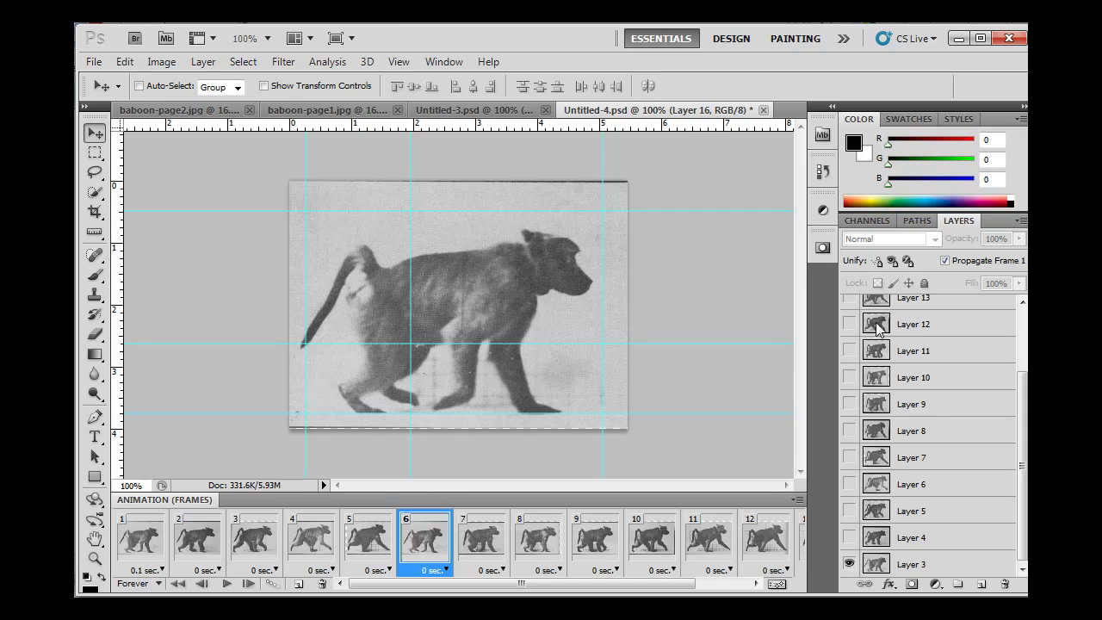
left_click(850, 564)
left_click_drag(1022, 469, 1025, 404)
left_click(850, 309)
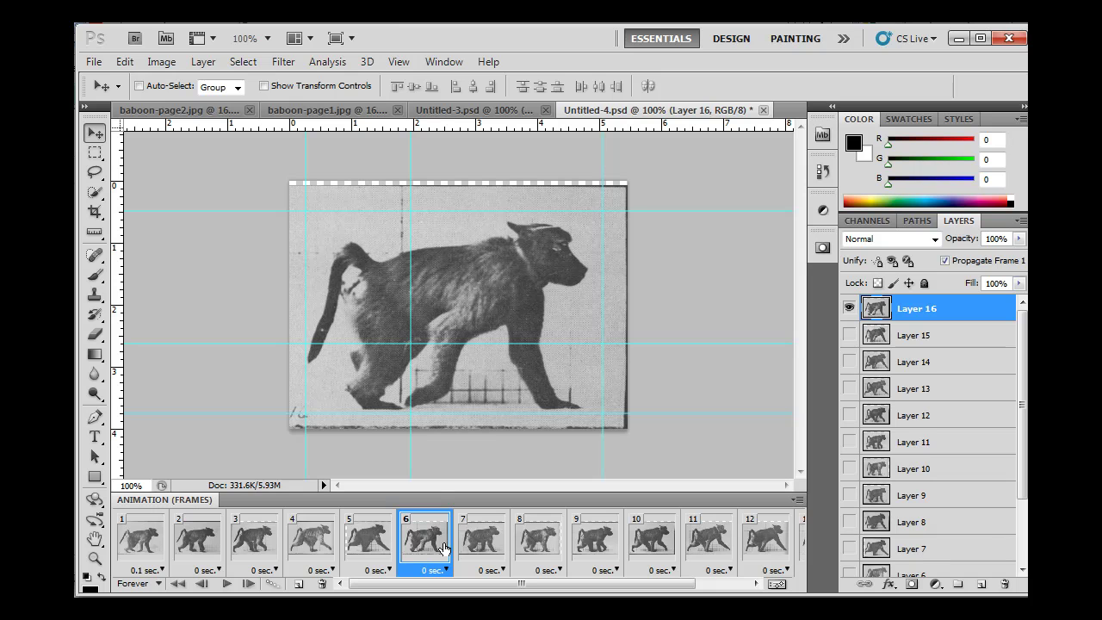
left_click(225, 586)
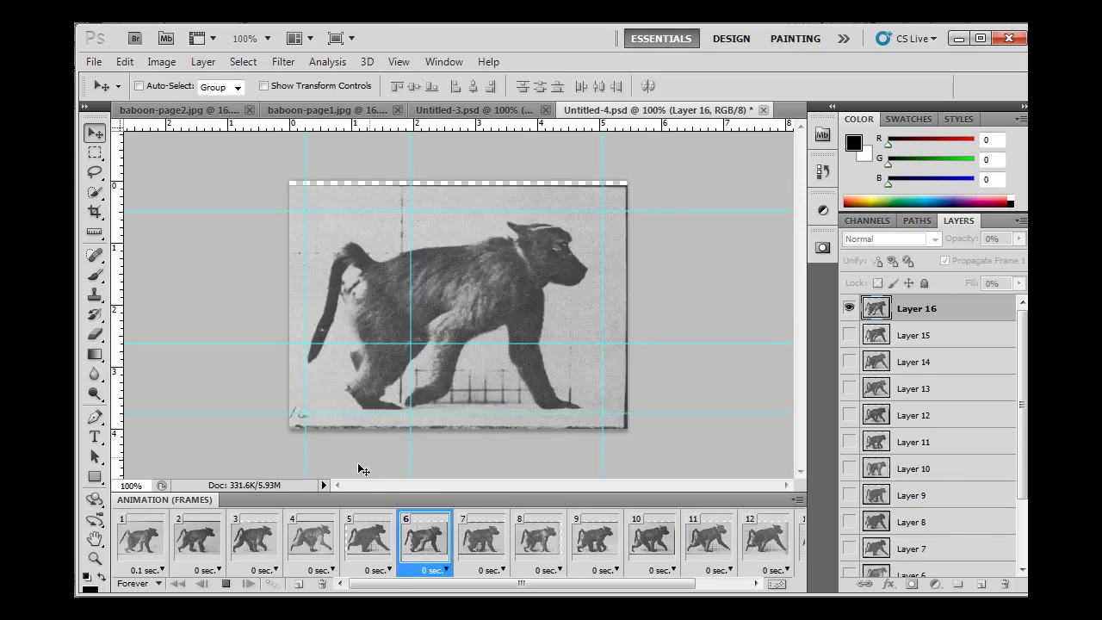
Step: Stop playback and delete the whole animation, leaving a single frame
key("space")
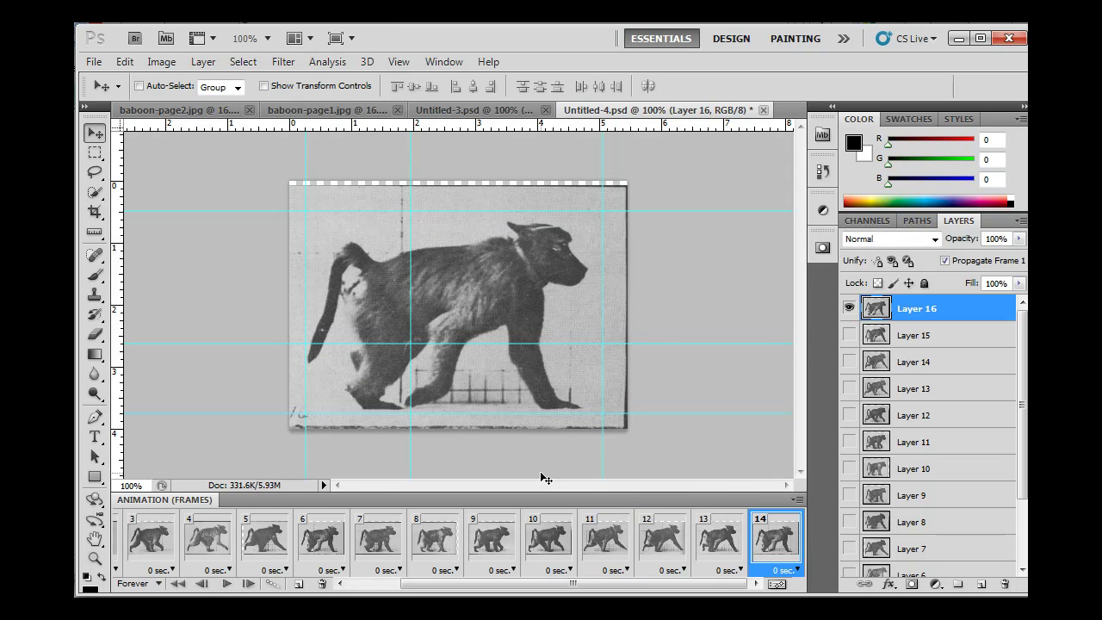
left_click(797, 499)
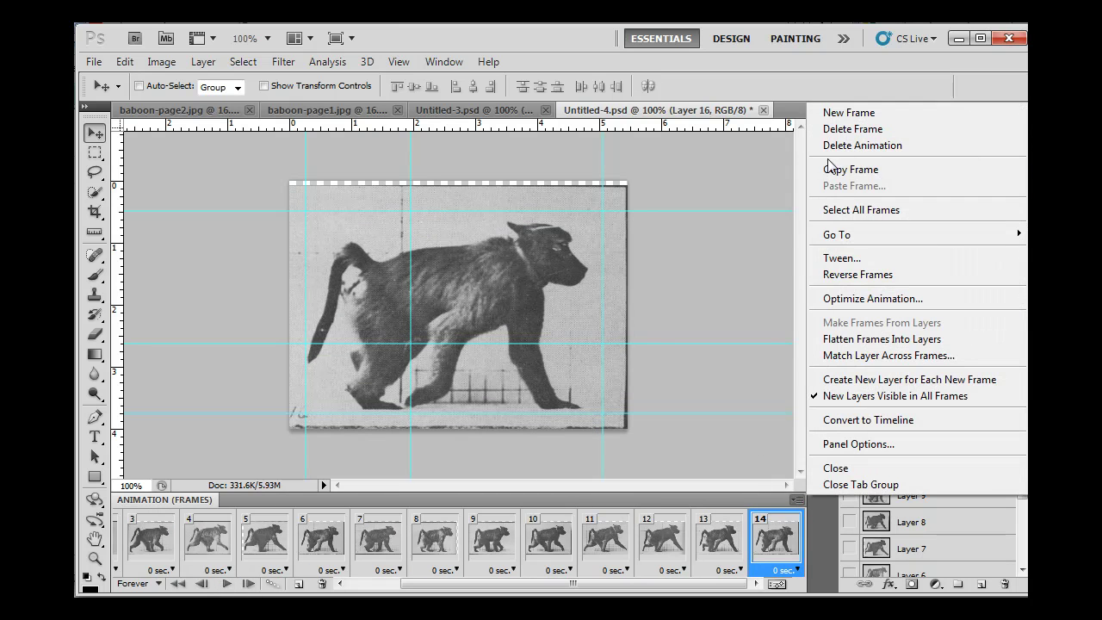
left_click(832, 147)
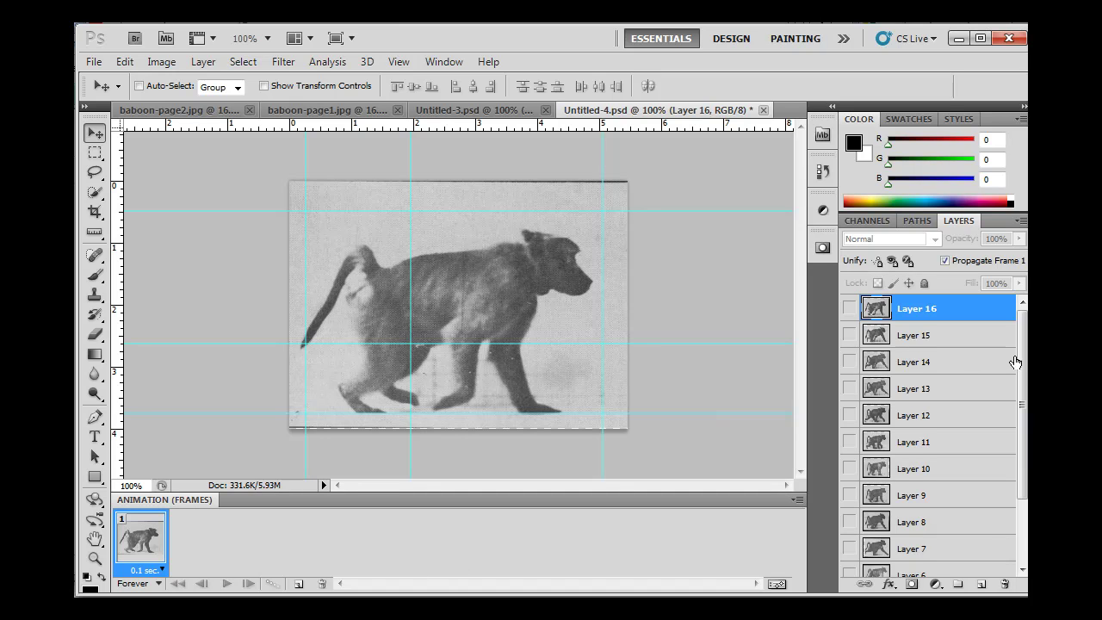
Step: Make every baboon layer visible and rebuild the frames with Make Frames From Layers
scroll(1008, 404, "down", 3)
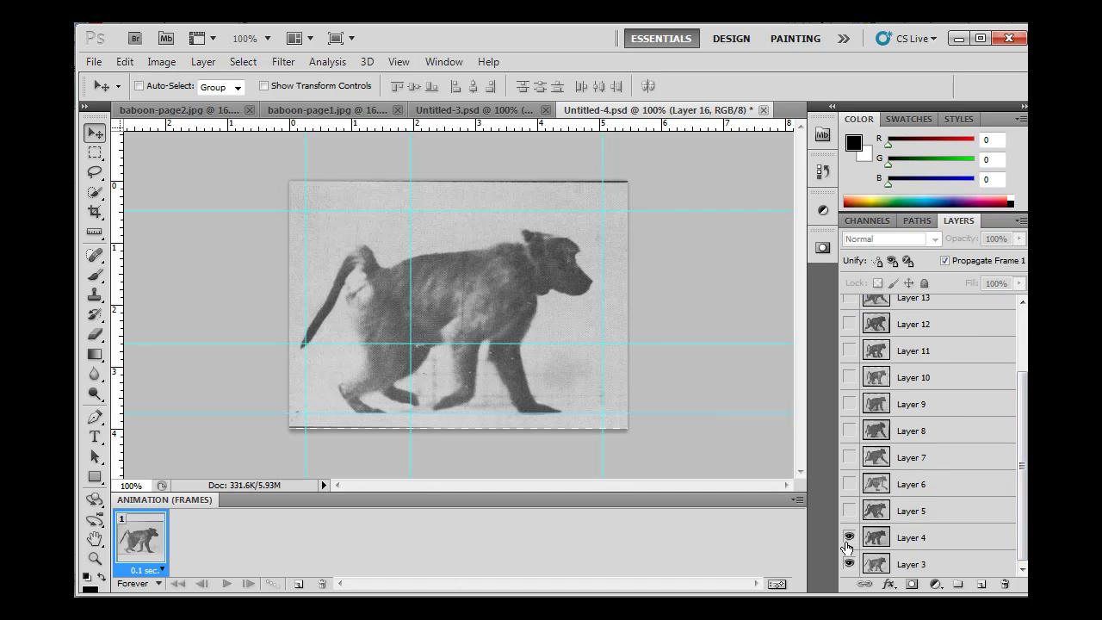
left_click_drag(848, 544, 849, 301)
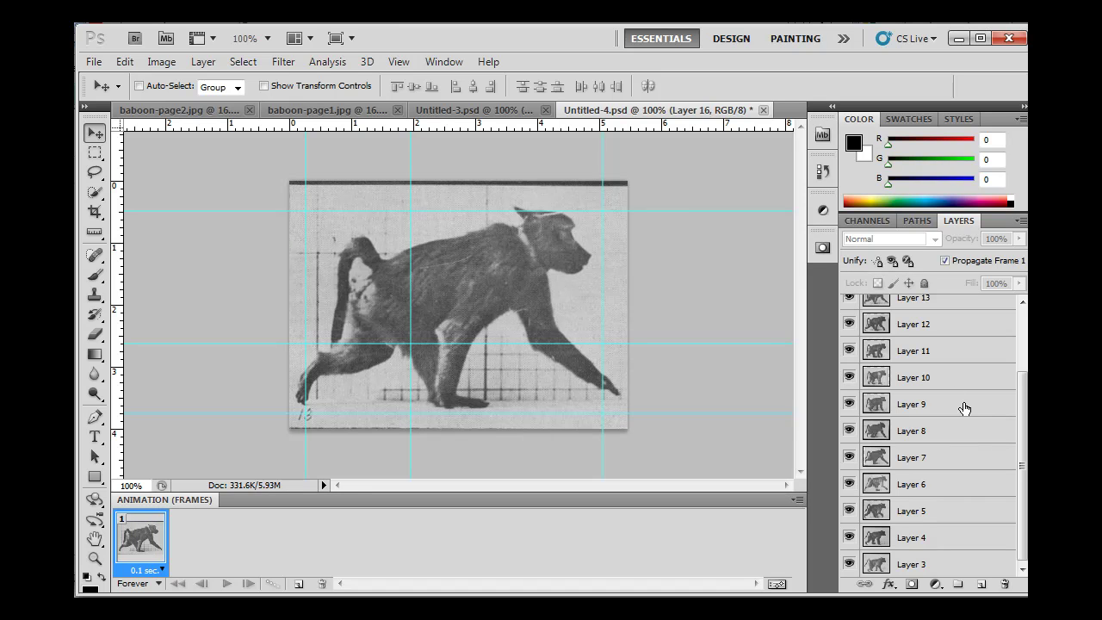
left_click_drag(1023, 525, 1023, 460)
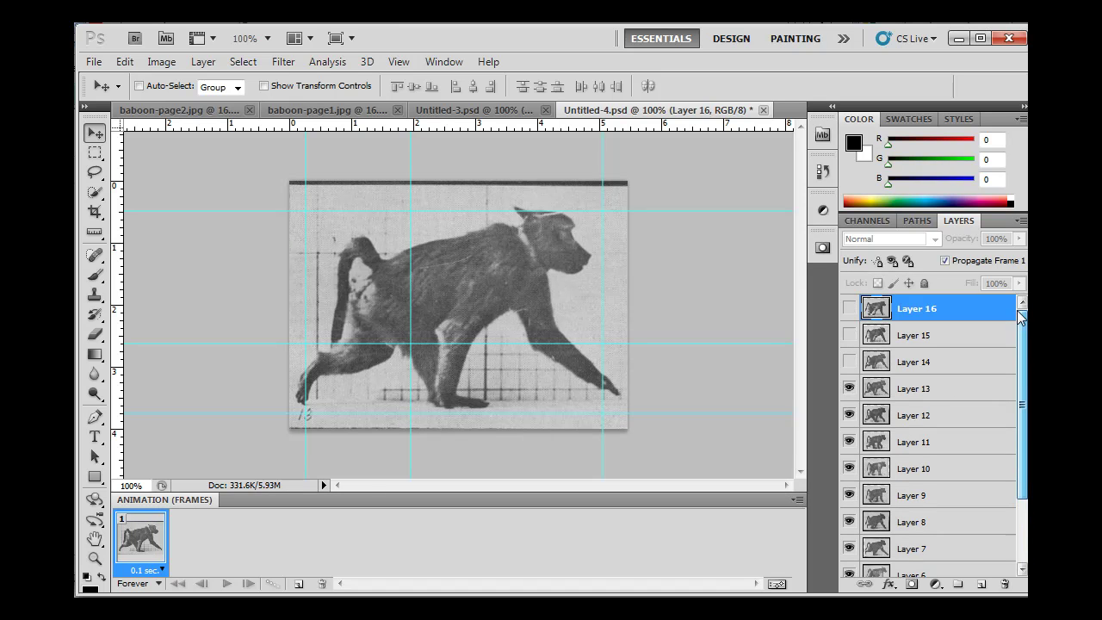
left_click_drag(849, 362, 848, 308)
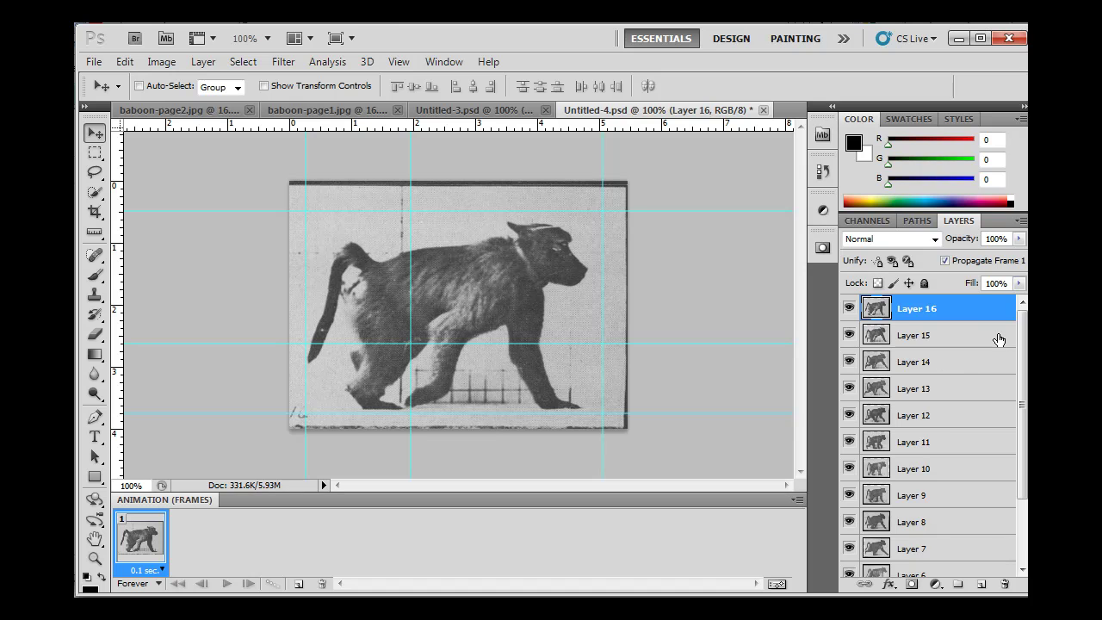
left_click(799, 499)
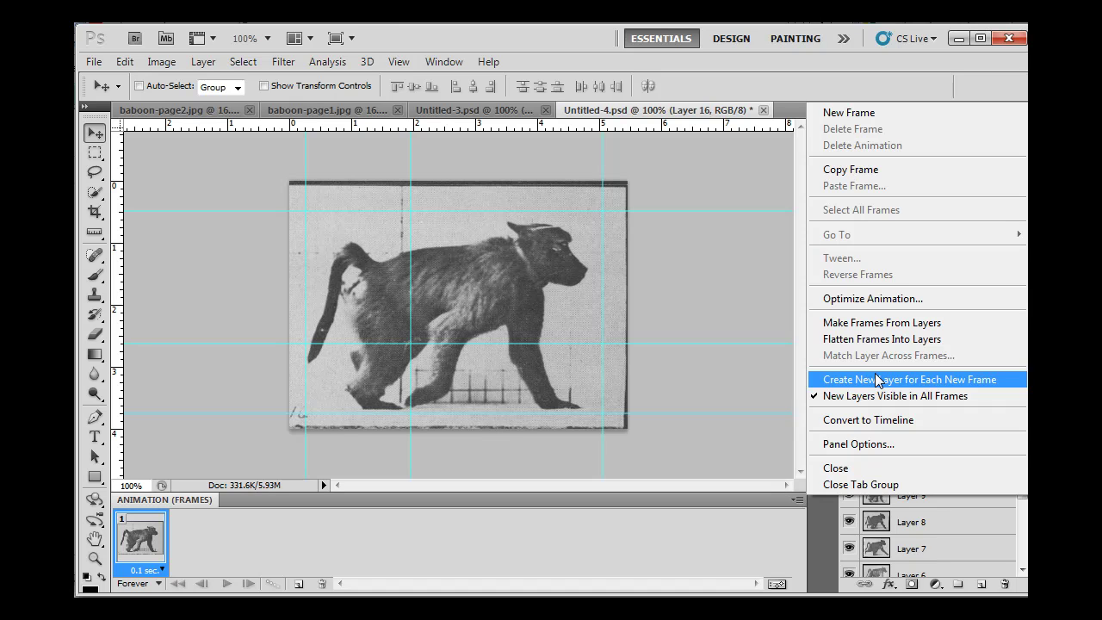
left_click(947, 326)
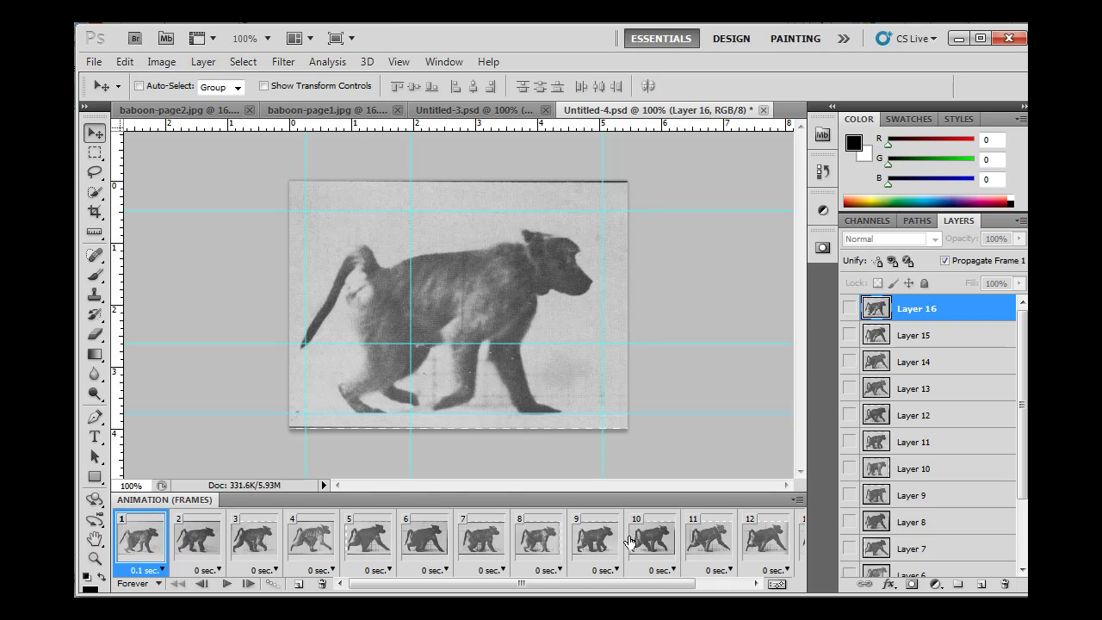
Step: Play and stop the rebuilt animation preview
left_click(797, 501)
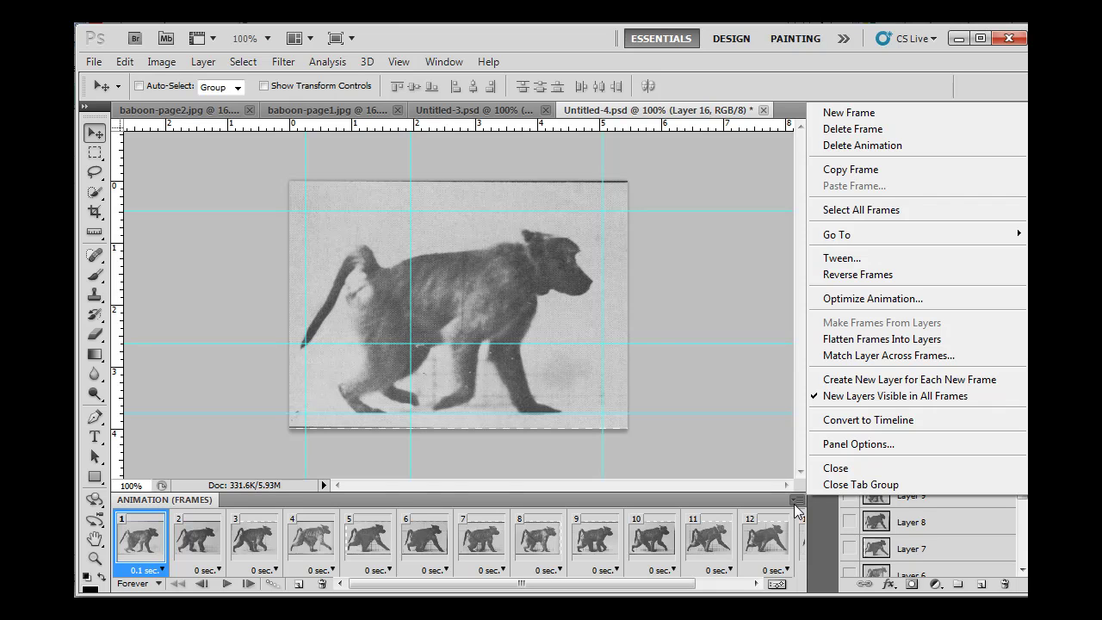
left_click(795, 503)
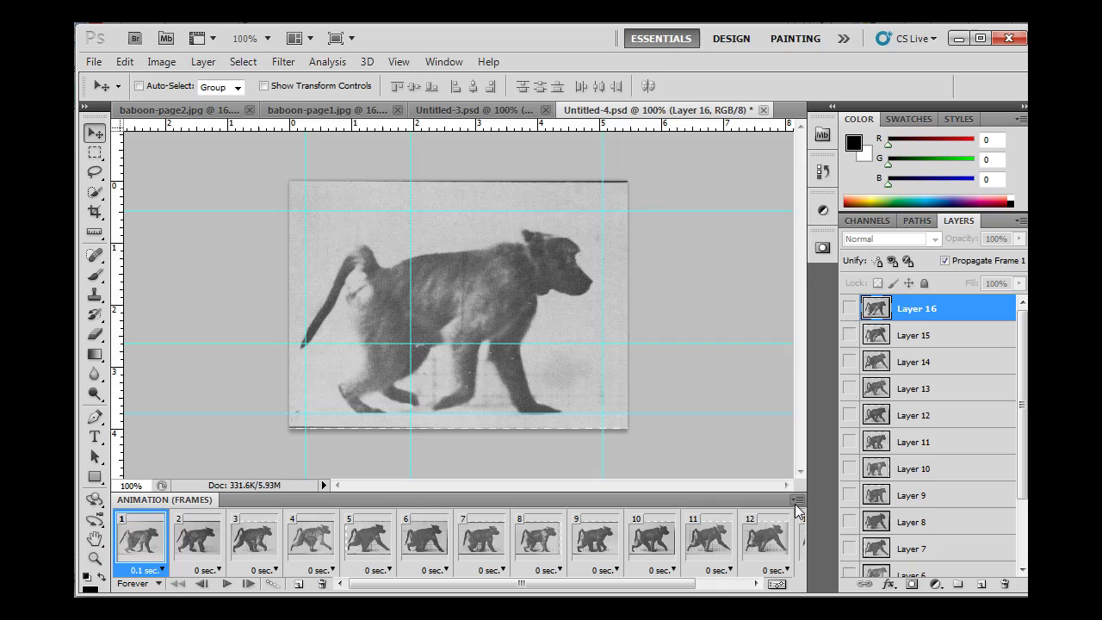
left_click(224, 585)
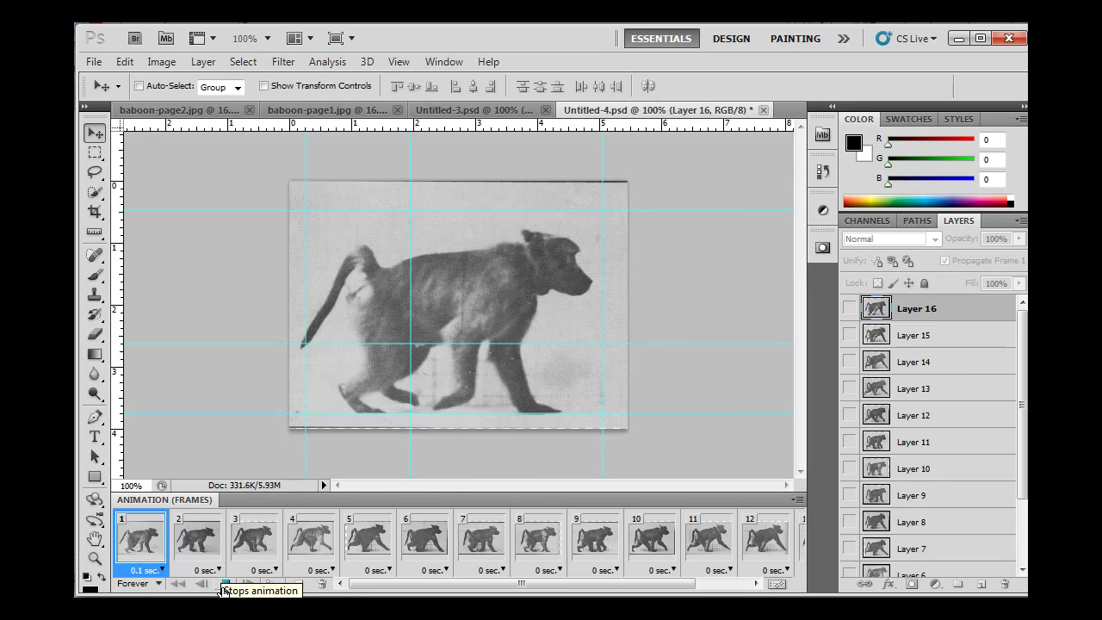
left_click(223, 586)
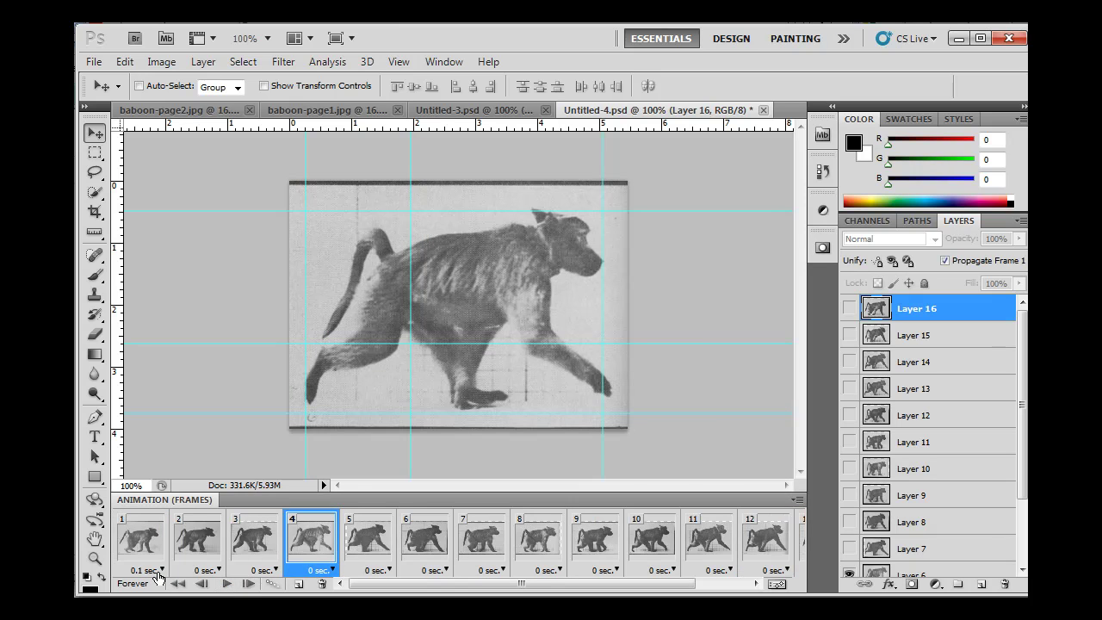
Step: Set a 0.1-second delay on frames 2, 3 and 14
left_click(213, 571)
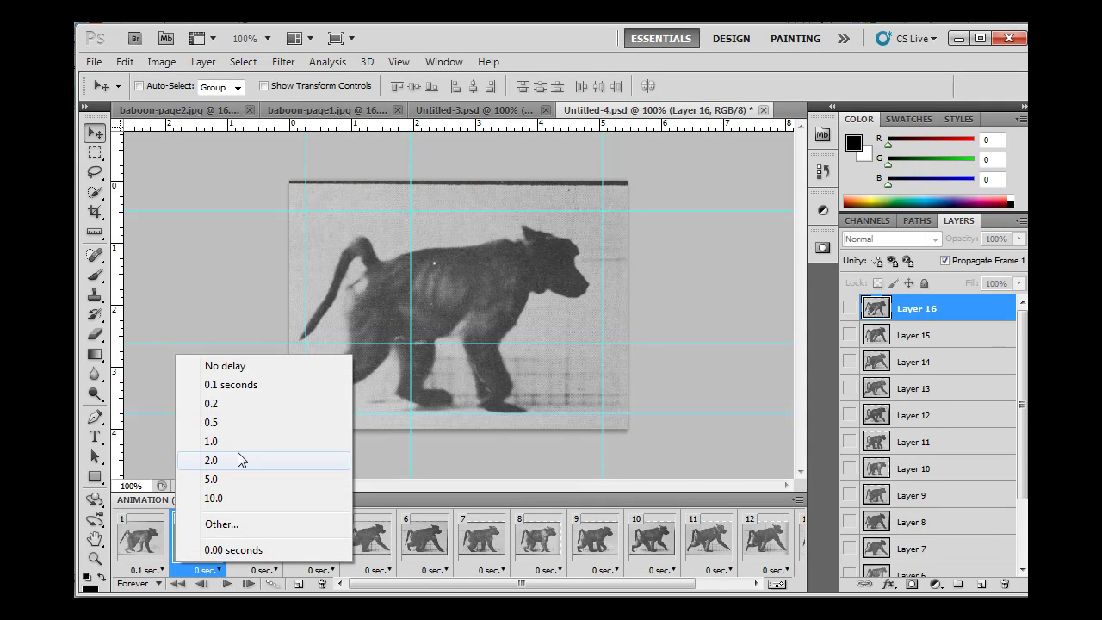
left_click(225, 385)
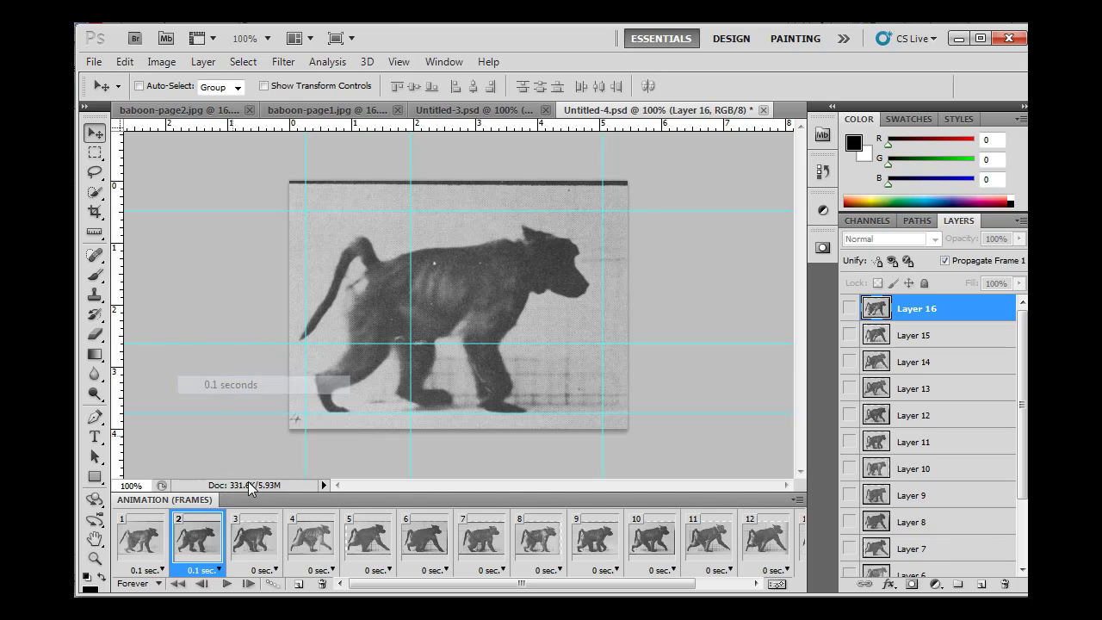
left_click(270, 571)
left_click(273, 387)
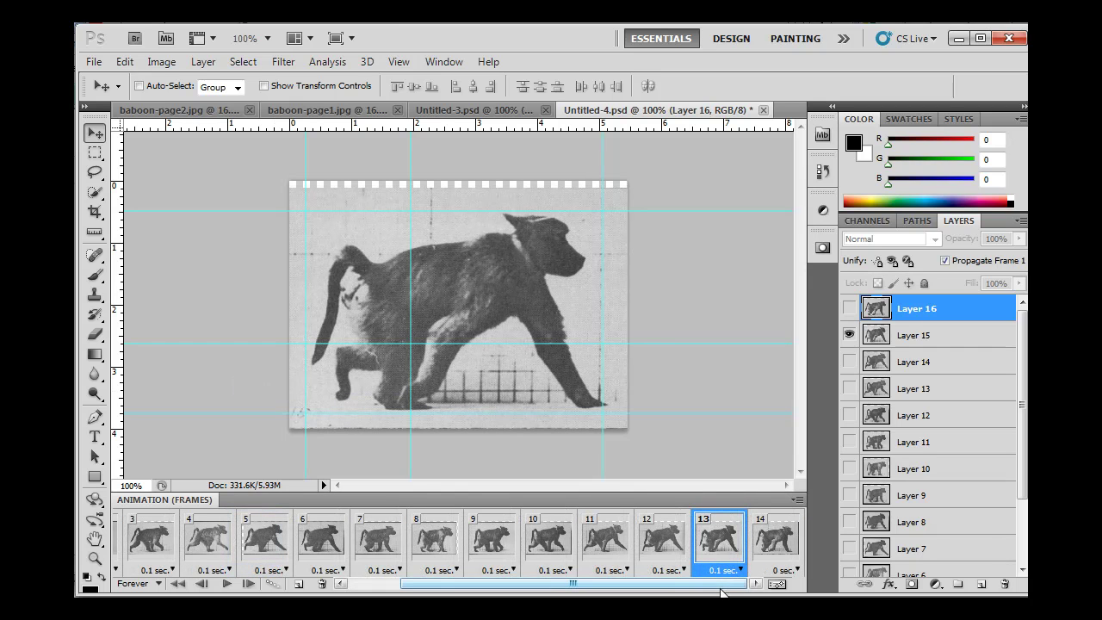
left_click(785, 570)
left_click(818, 385)
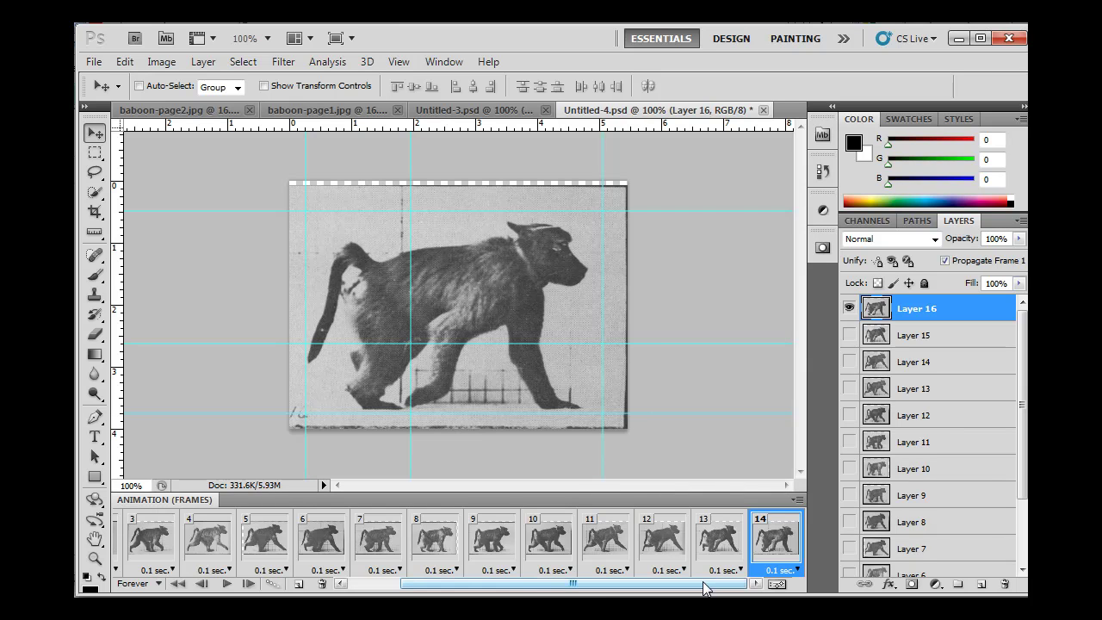
left_click_drag(715, 584, 663, 584)
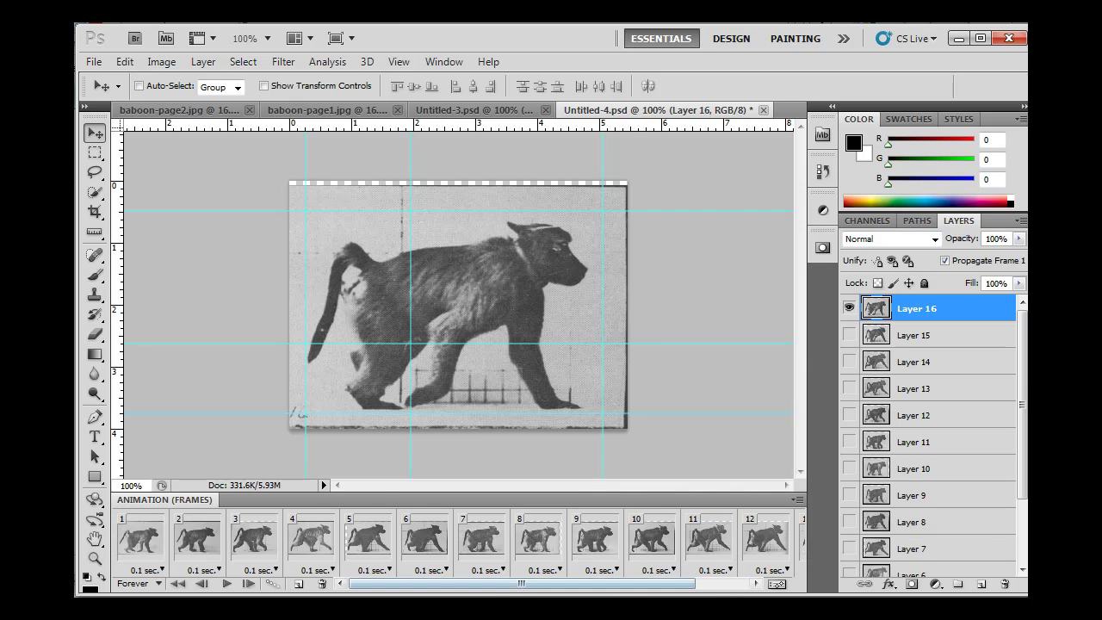
left_click(797, 500)
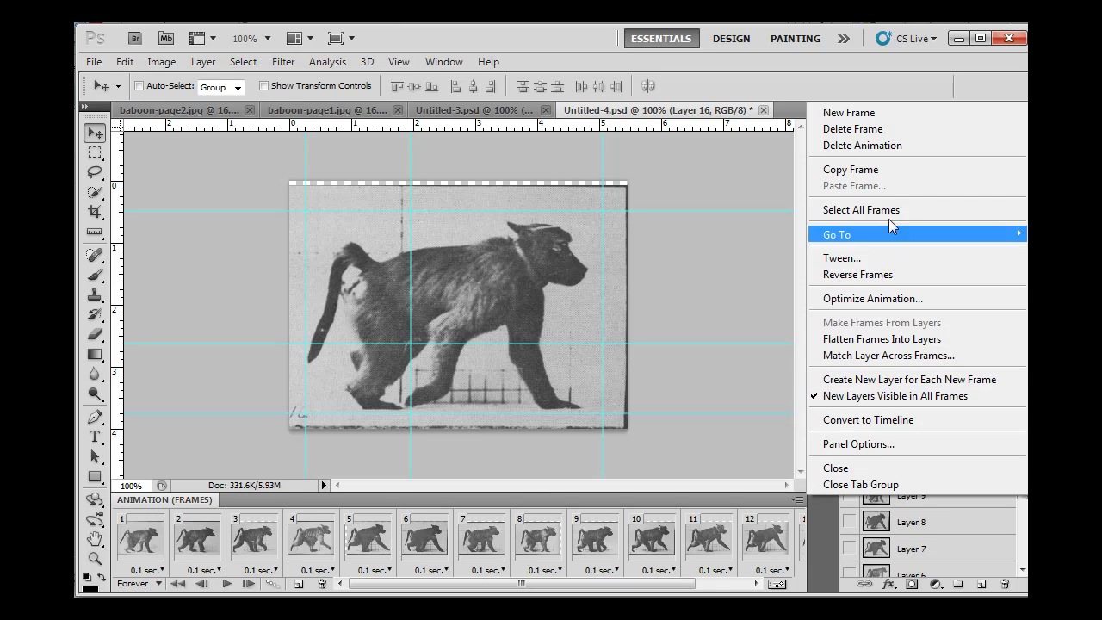
left_click(668, 395)
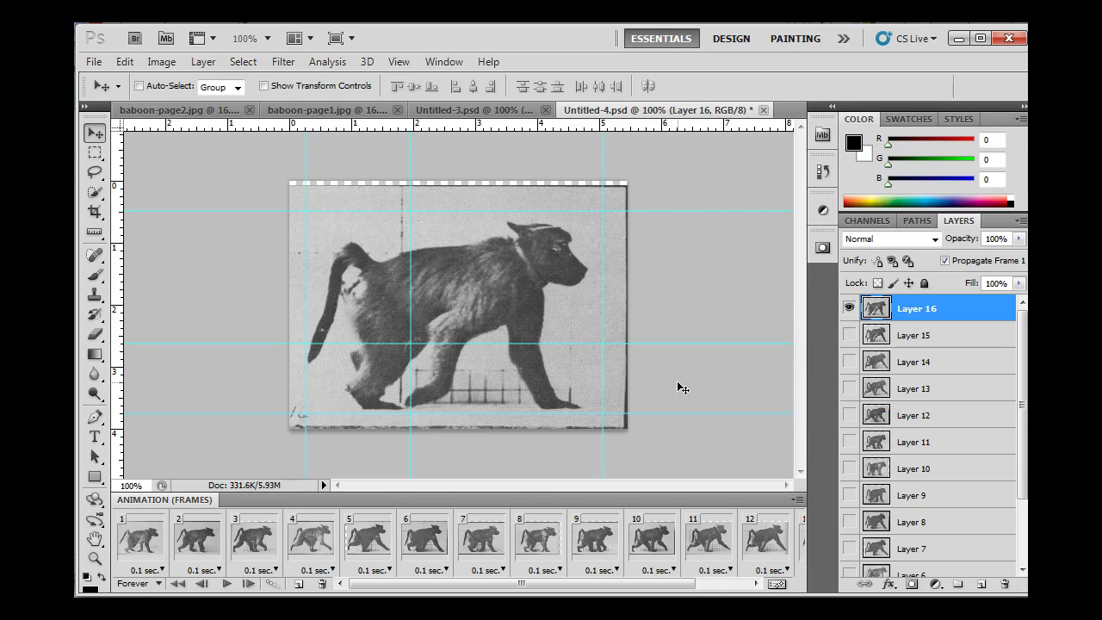
left_click(94, 62)
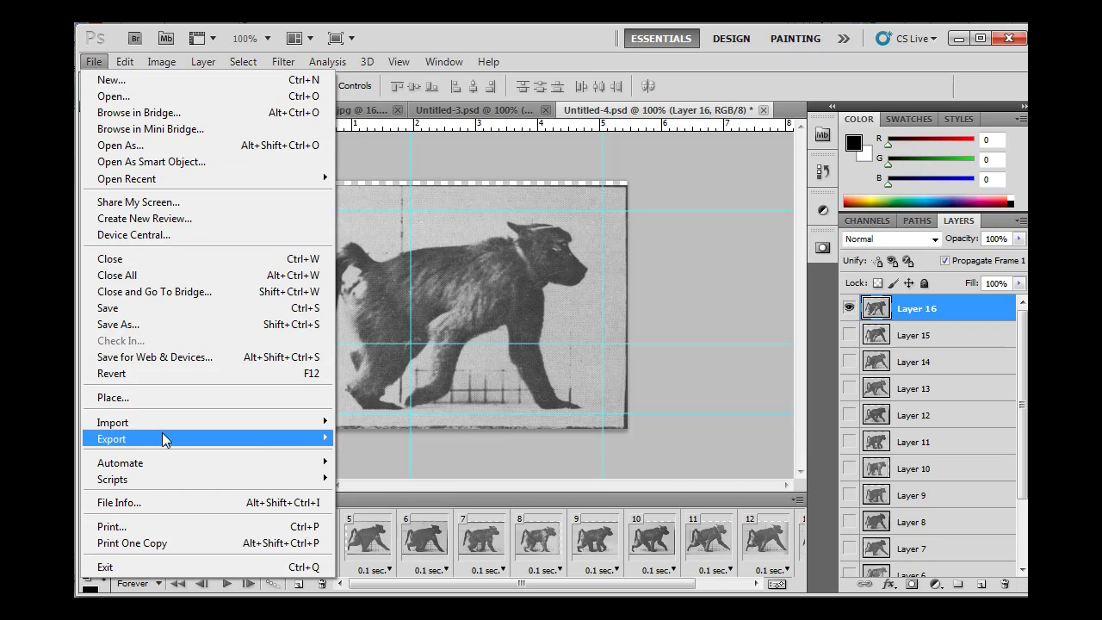
mouse_move(163, 434)
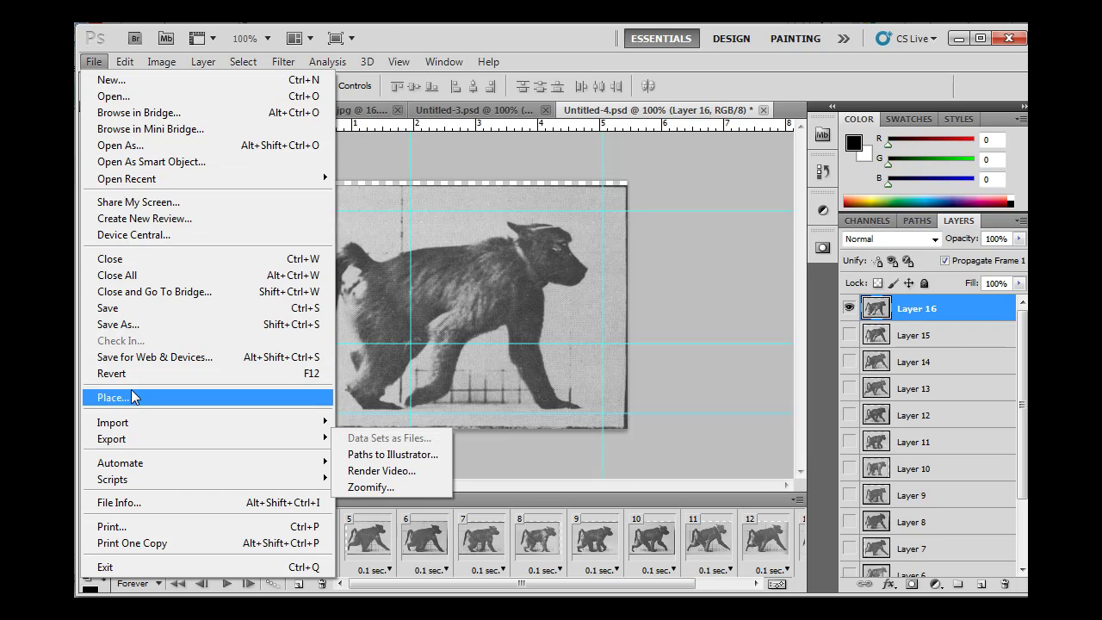
left_click(135, 325)
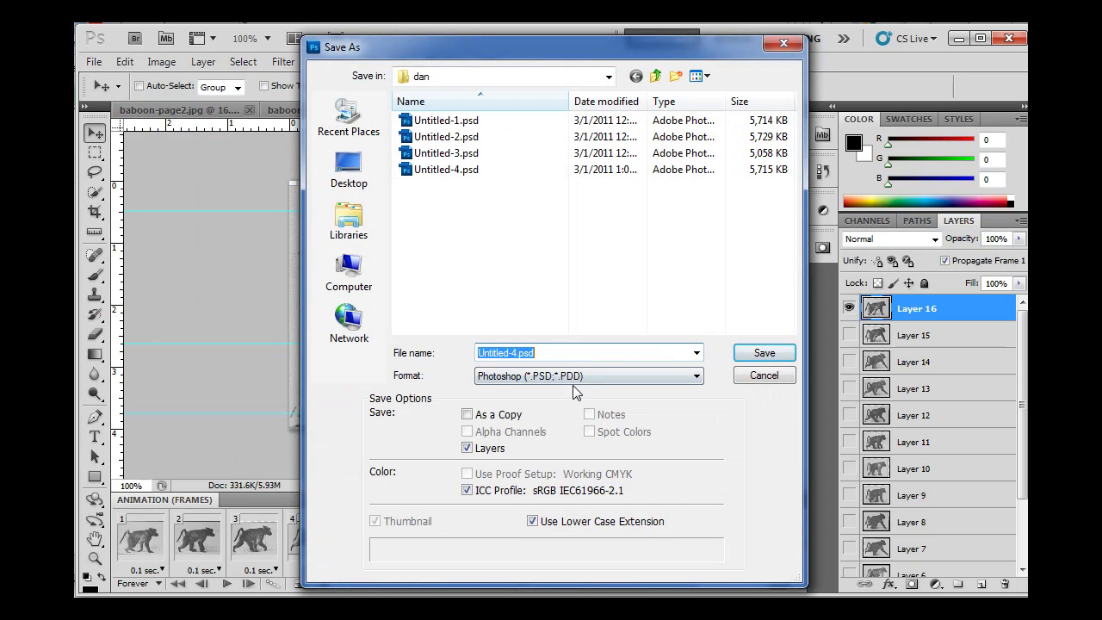
left_click(599, 379)
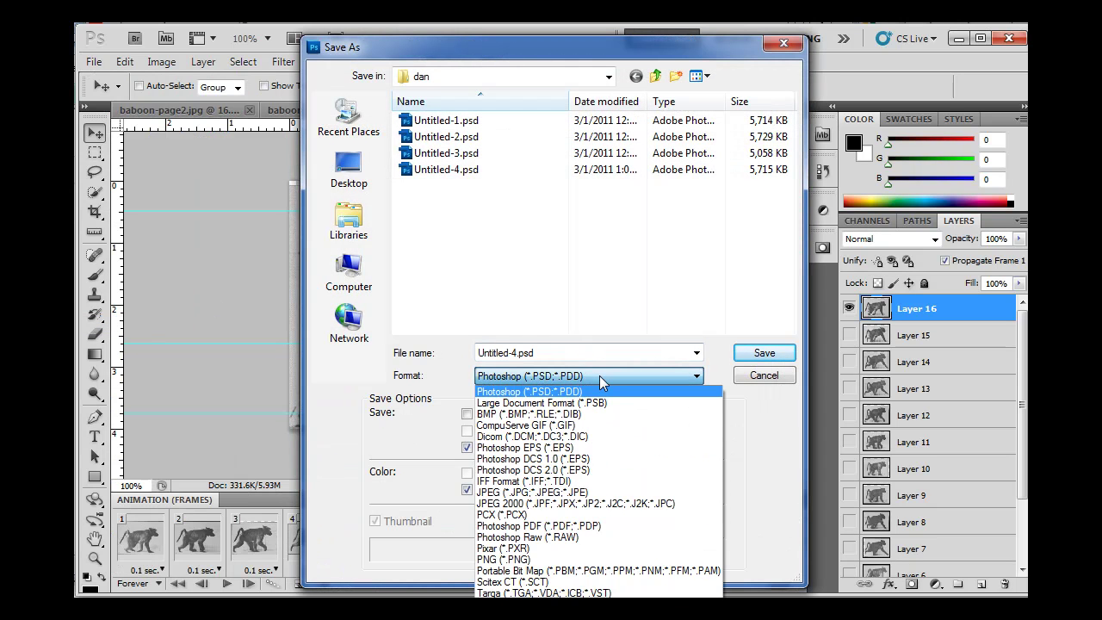
left_click(583, 426)
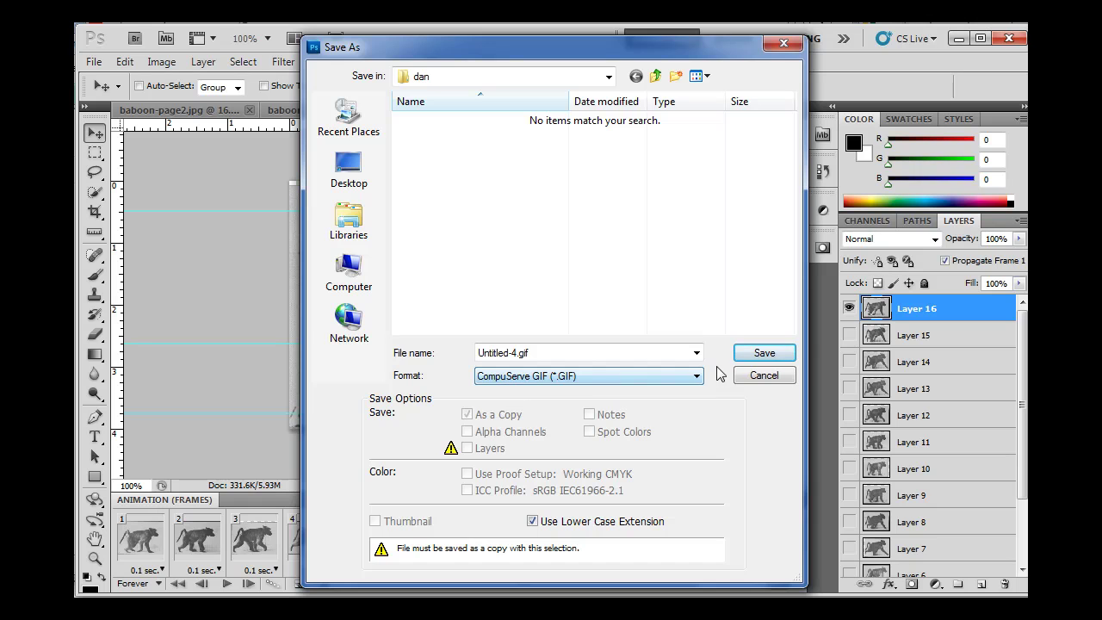
left_click(757, 375)
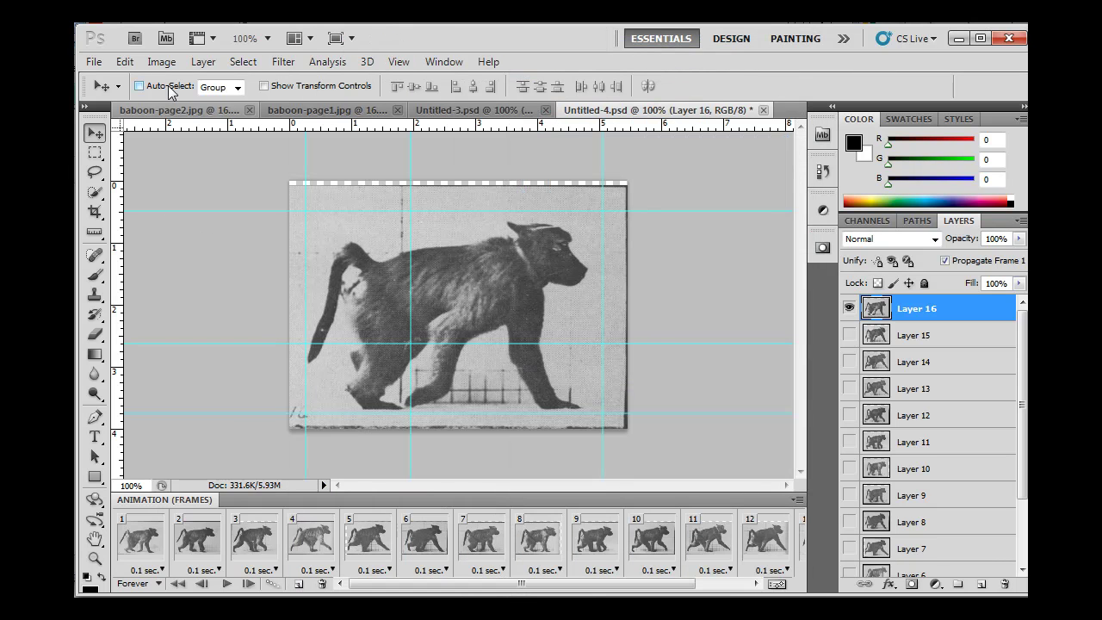
Step: Open Save for Web & Devices, choose GIF format, and play the 14-frame preview
left_click(102, 64)
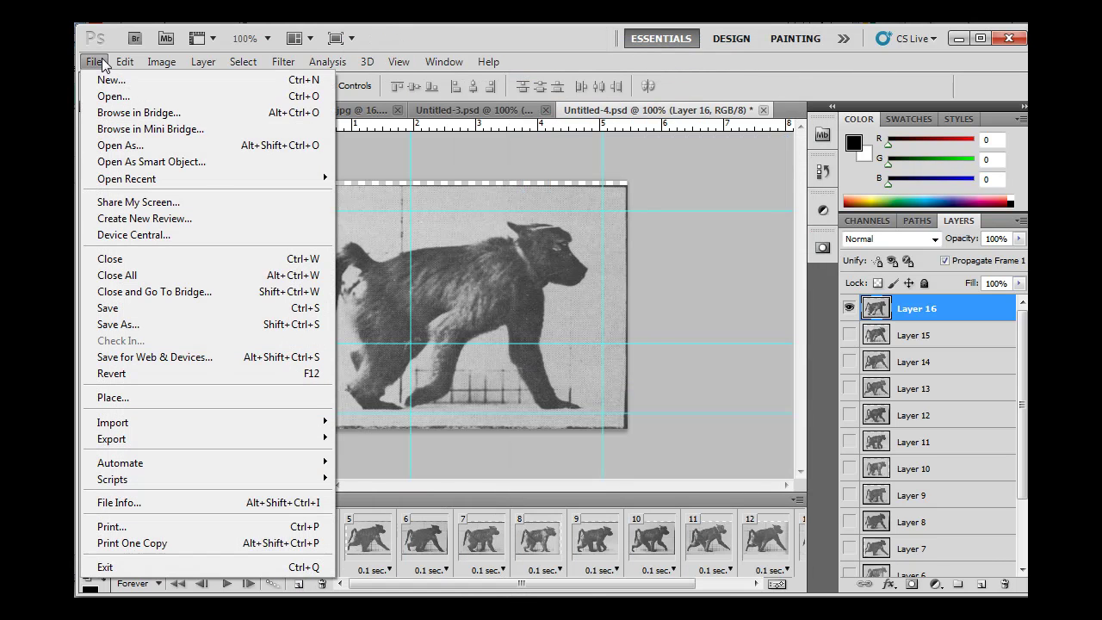
left_click(154, 355)
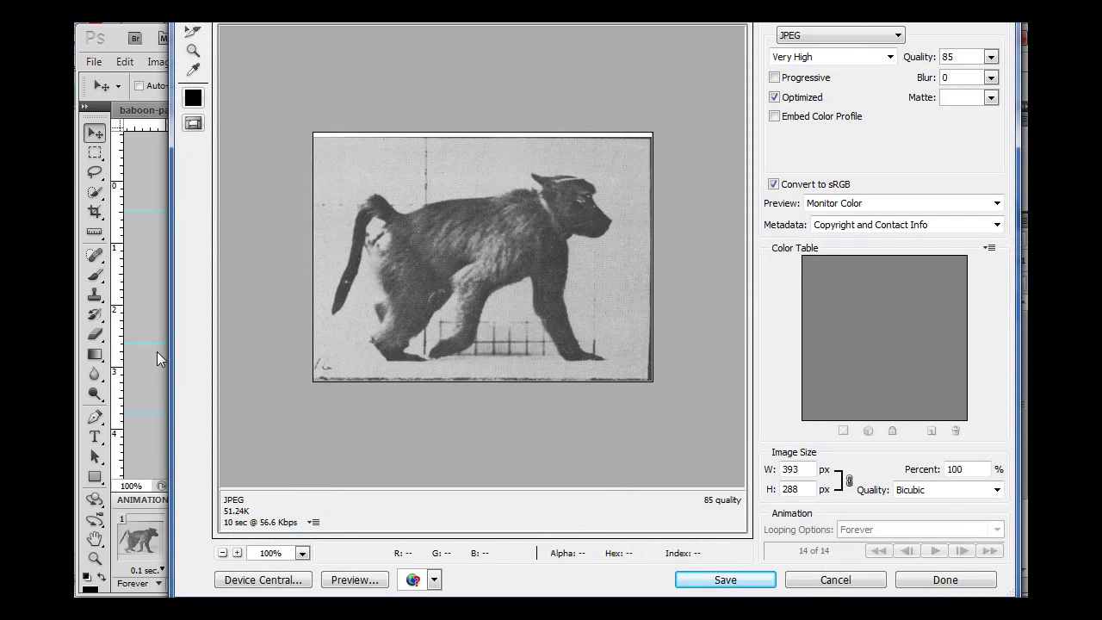
left_click(896, 38)
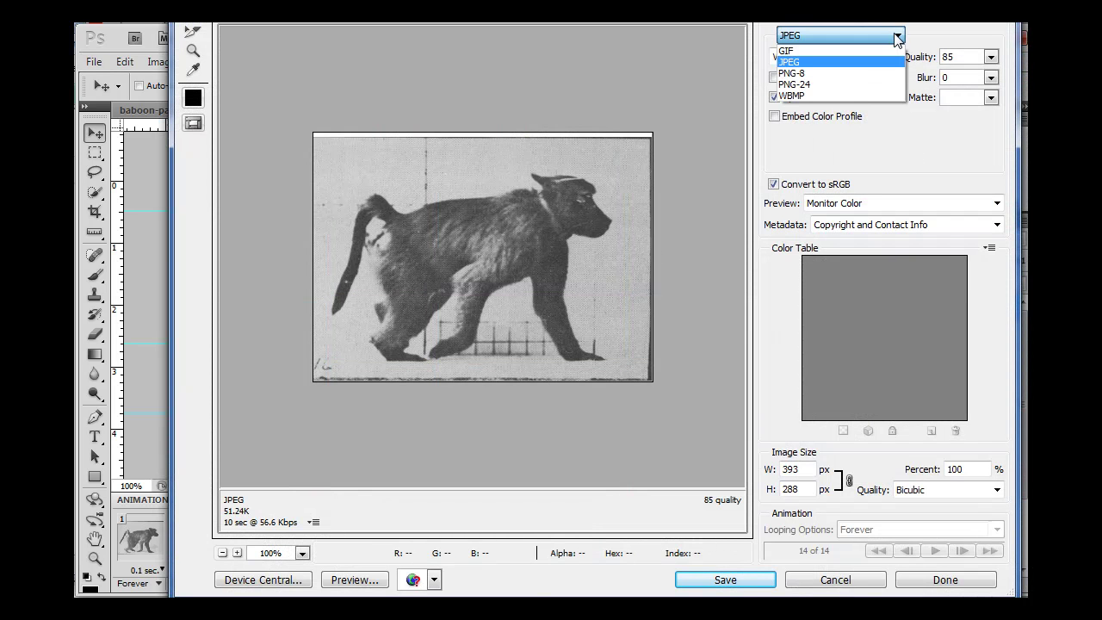
left_click(865, 57)
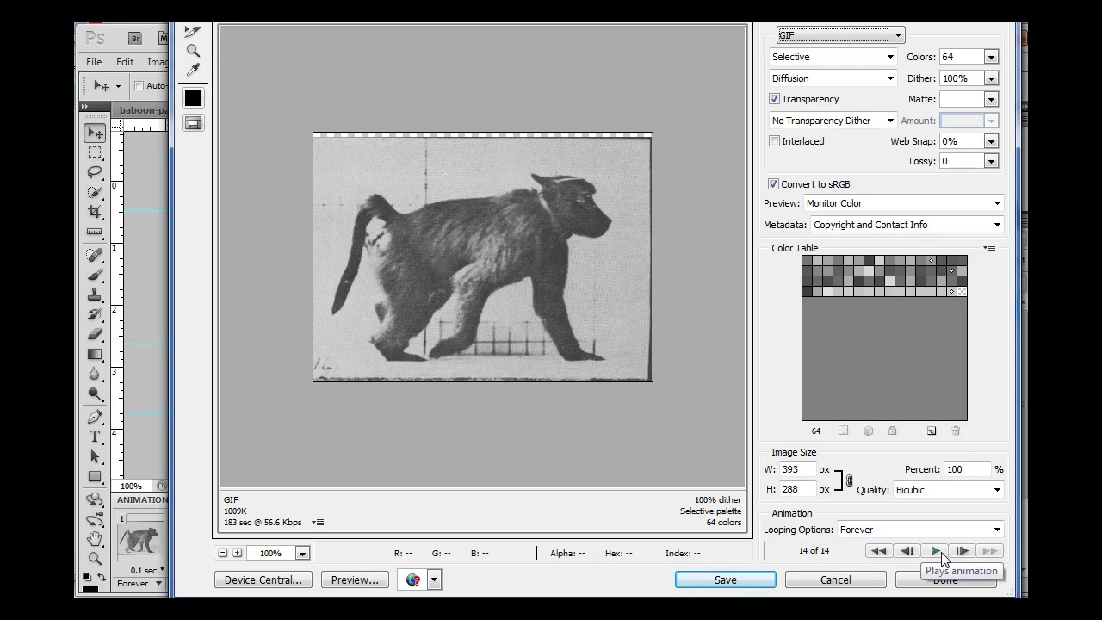
left_click(937, 552)
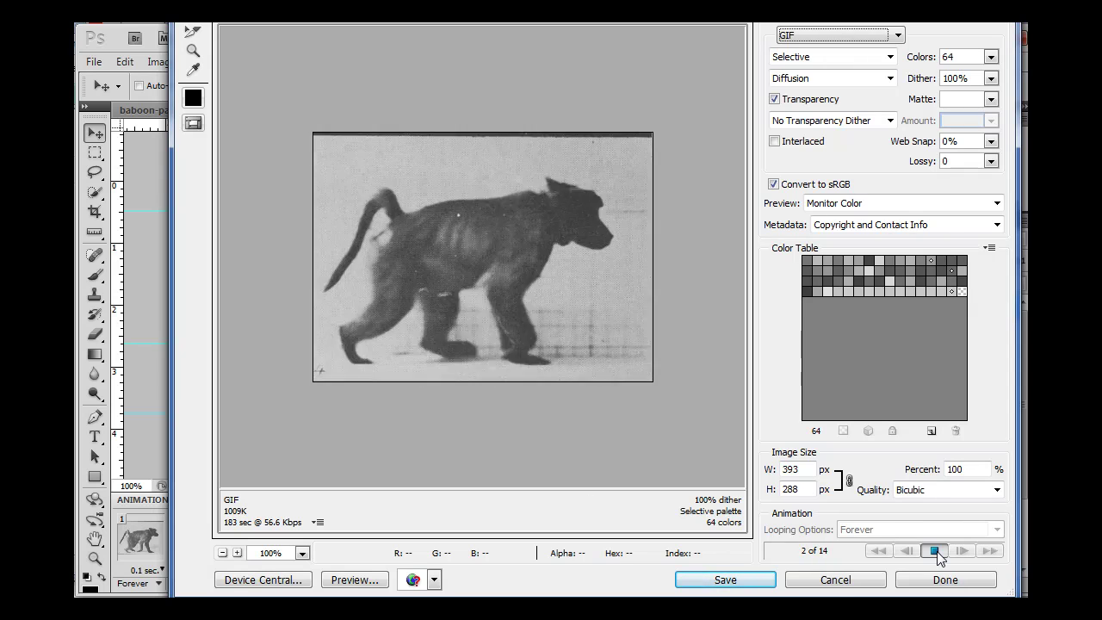
Step: Stop the preview and save the GIF to the Desktop, renaming it 'baboon walk'
left_click(936, 551)
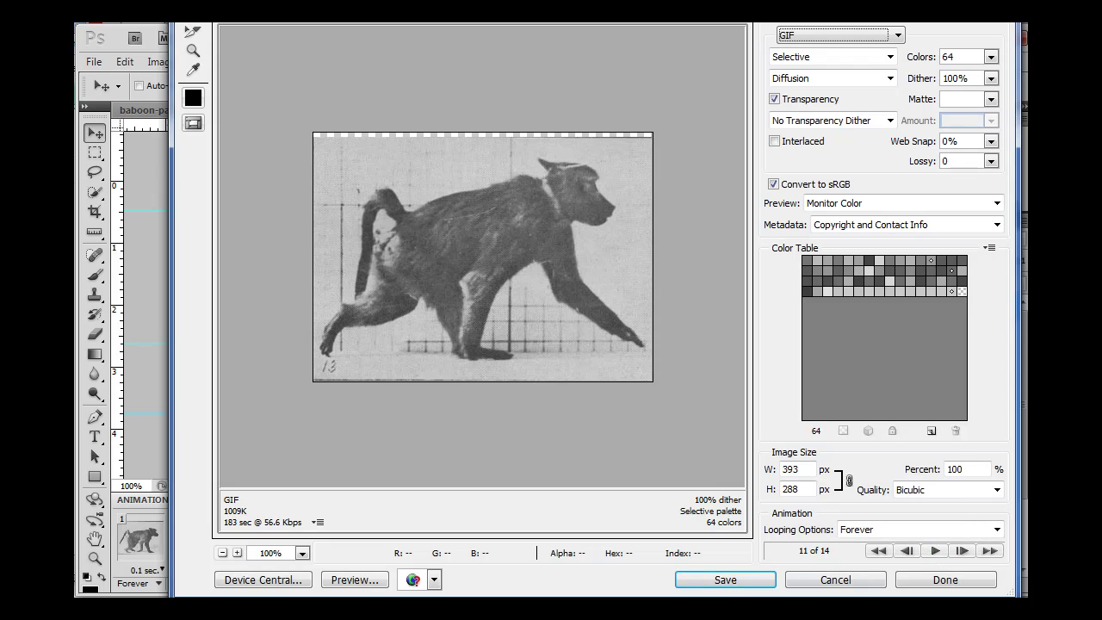
left_click(714, 582)
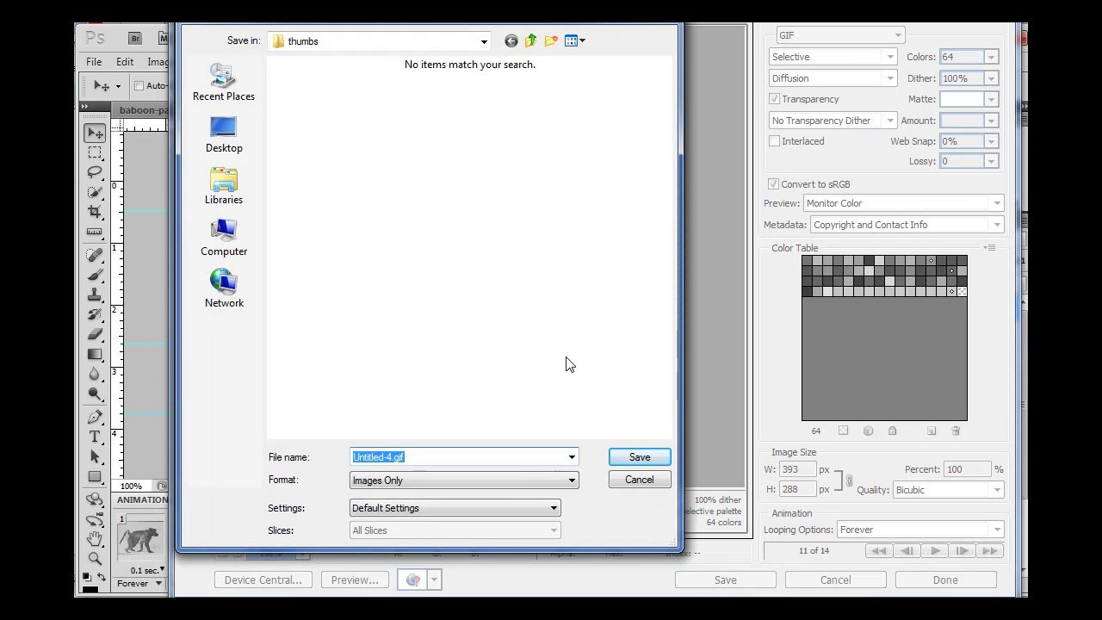
left_click(224, 133)
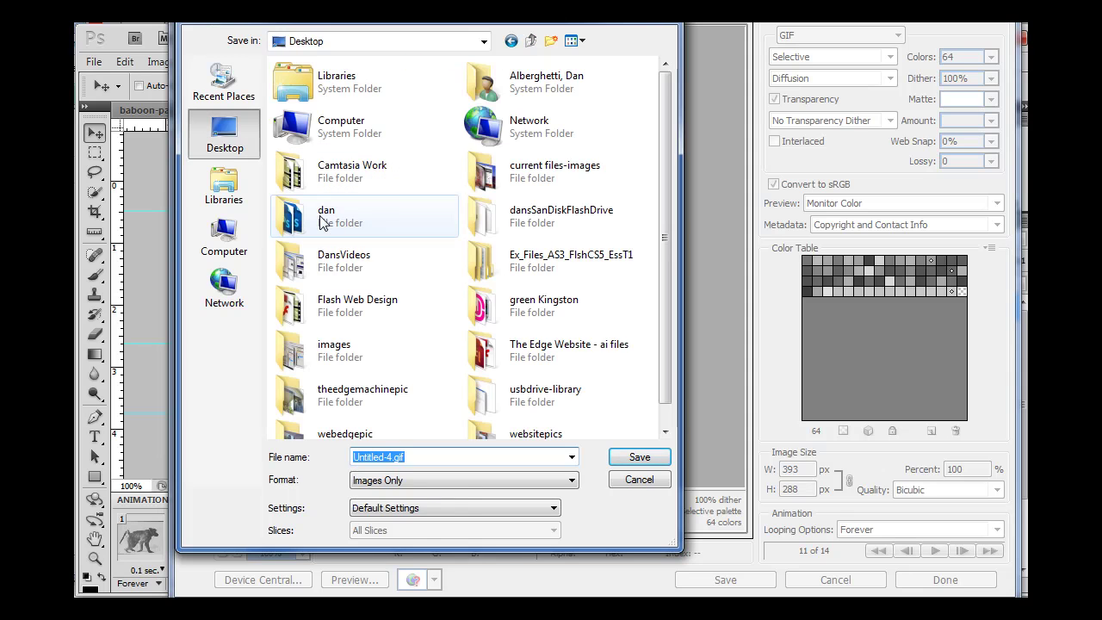
left_click(392, 460)
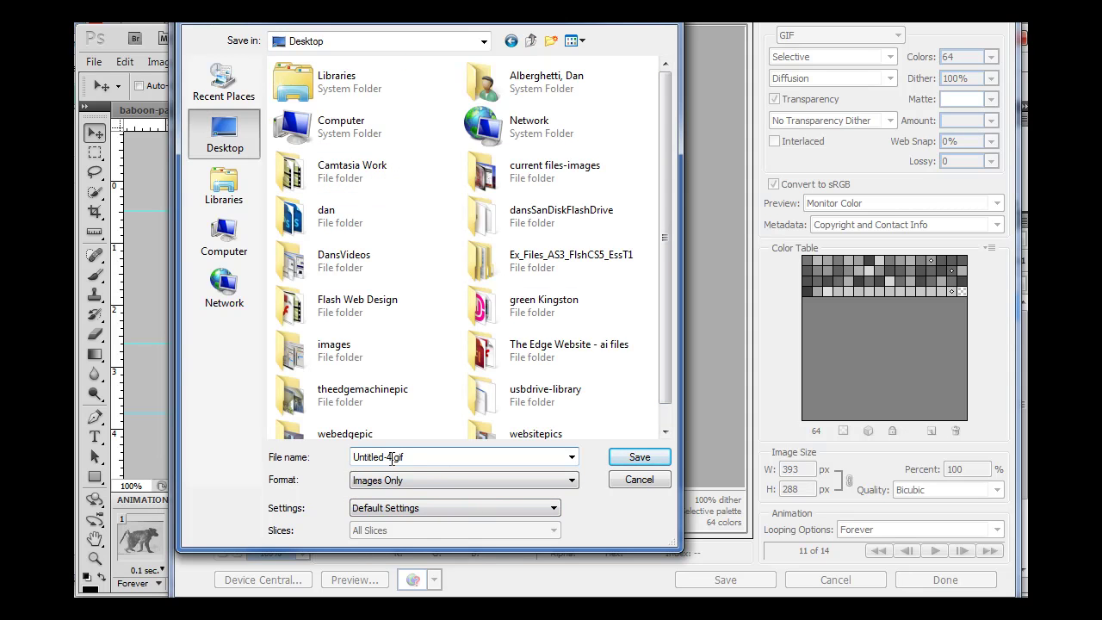
left_click_drag(392, 459, 332, 456)
type("baboon walk")
Step: Confirm the save, writing baboonwalk.gif to the Desktop
left_click(632, 461)
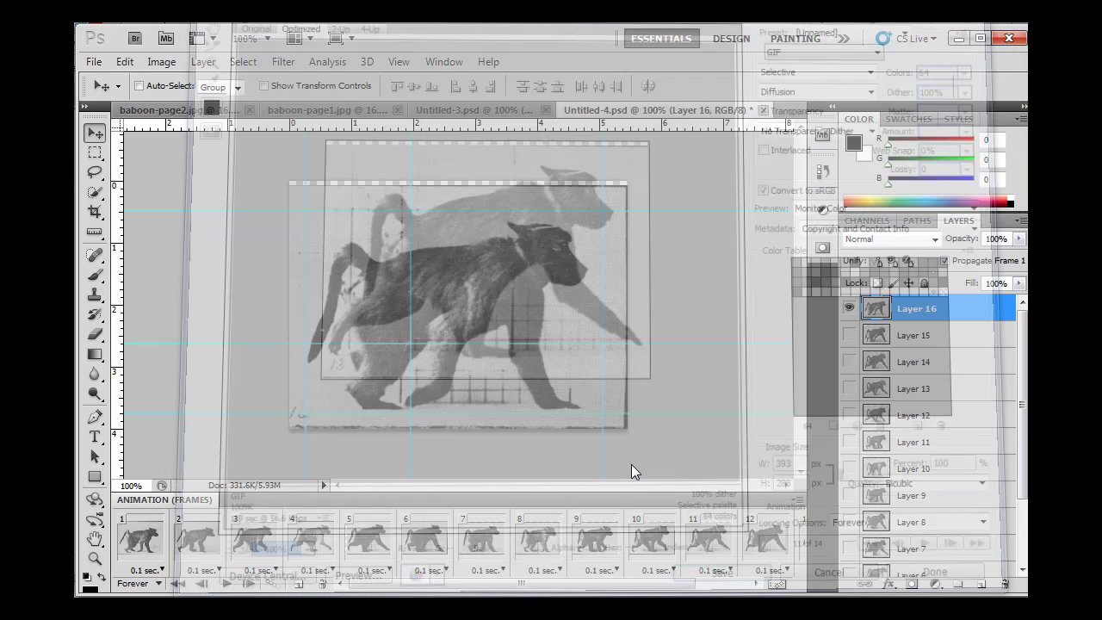